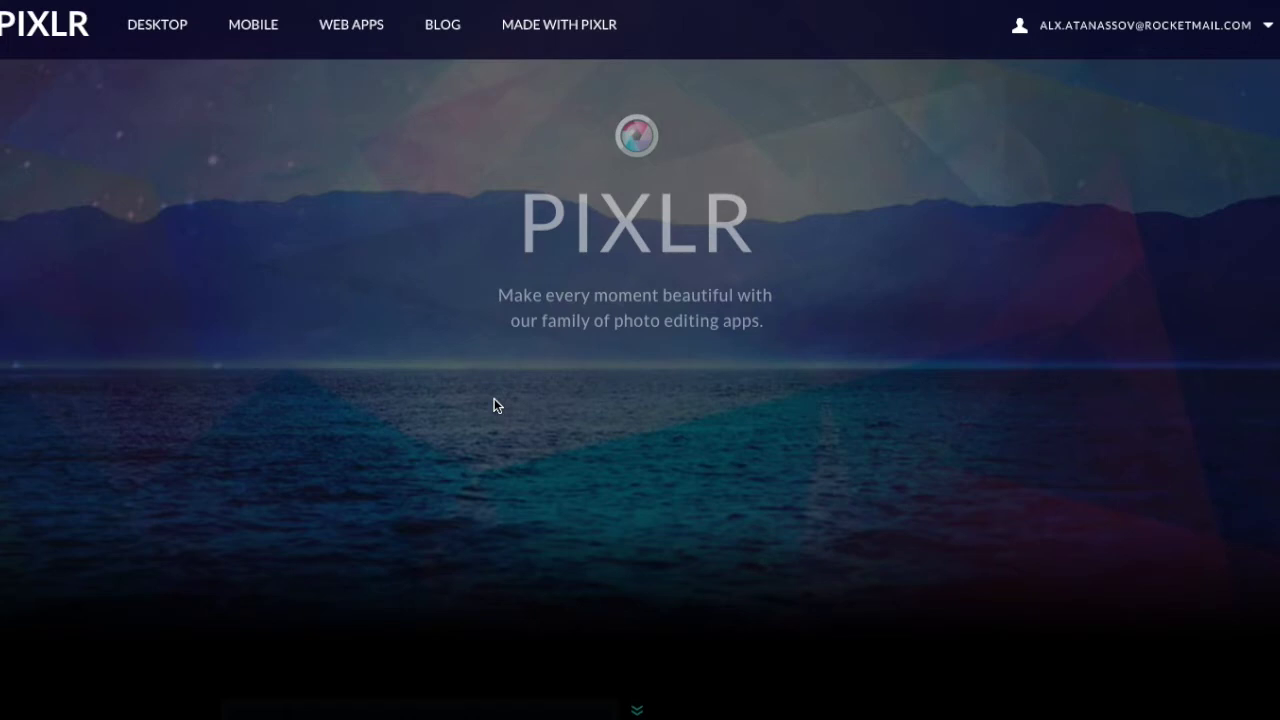
- Scroll to the Pixlr app cards and launch Pixlr Editor from its card
click(634, 711)
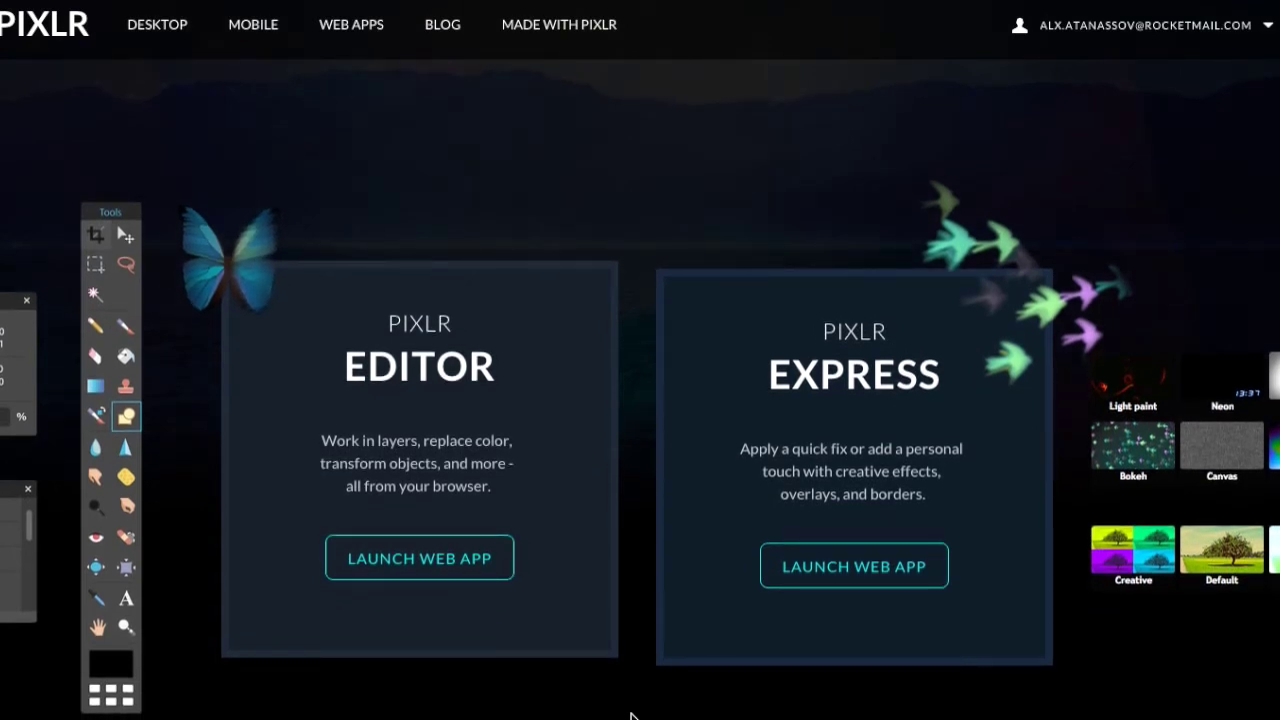
click(428, 568)
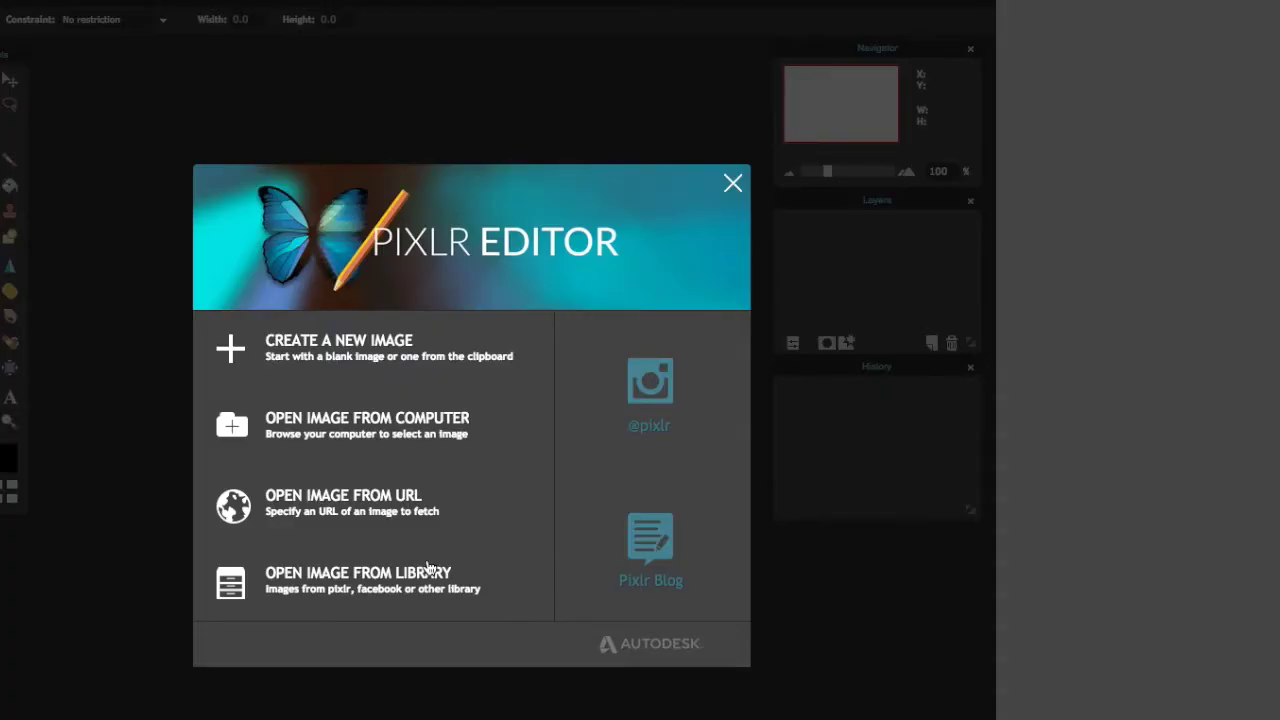
- Create a new blank image at 1280 × 720 pixels instead of the default 800 × 600
click(347, 348)
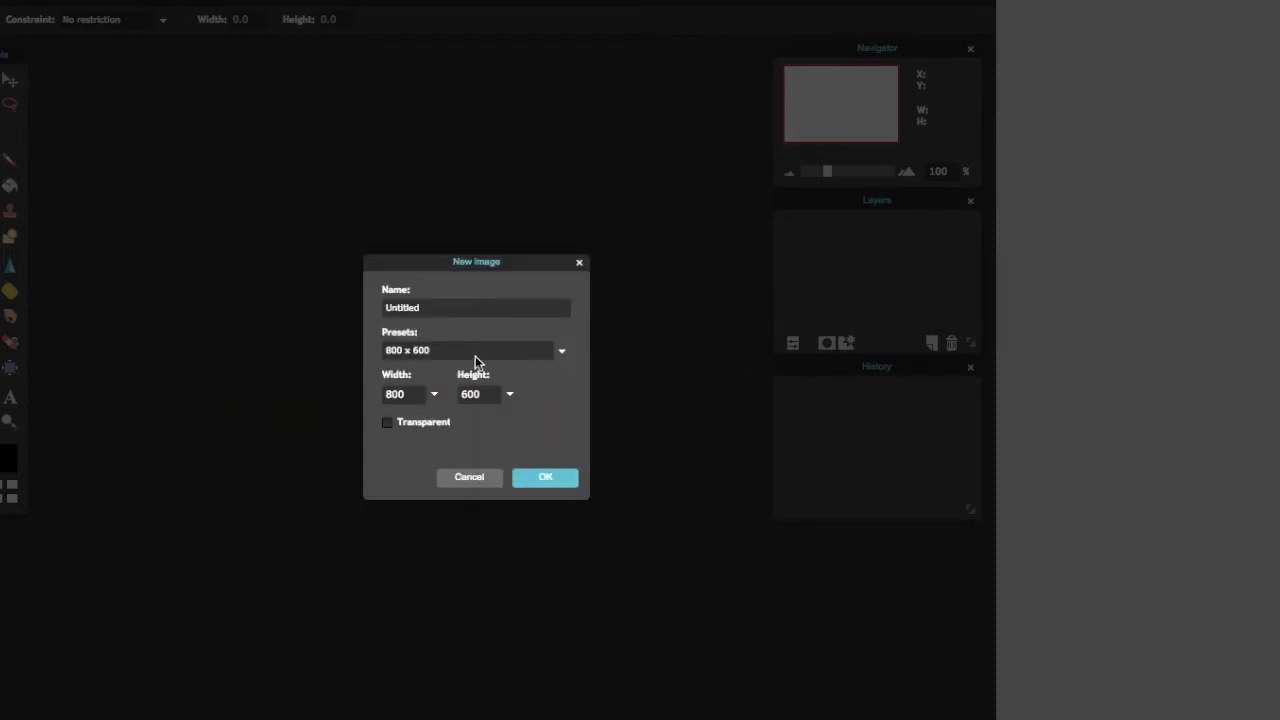
key(BackSpace)
key(BackSpace)
key(BackSpace)
text(1280)
click(481, 400)
key(BackSpace)
key(BackSpace)
key(BackSpace)
text(720)
click(531, 353)
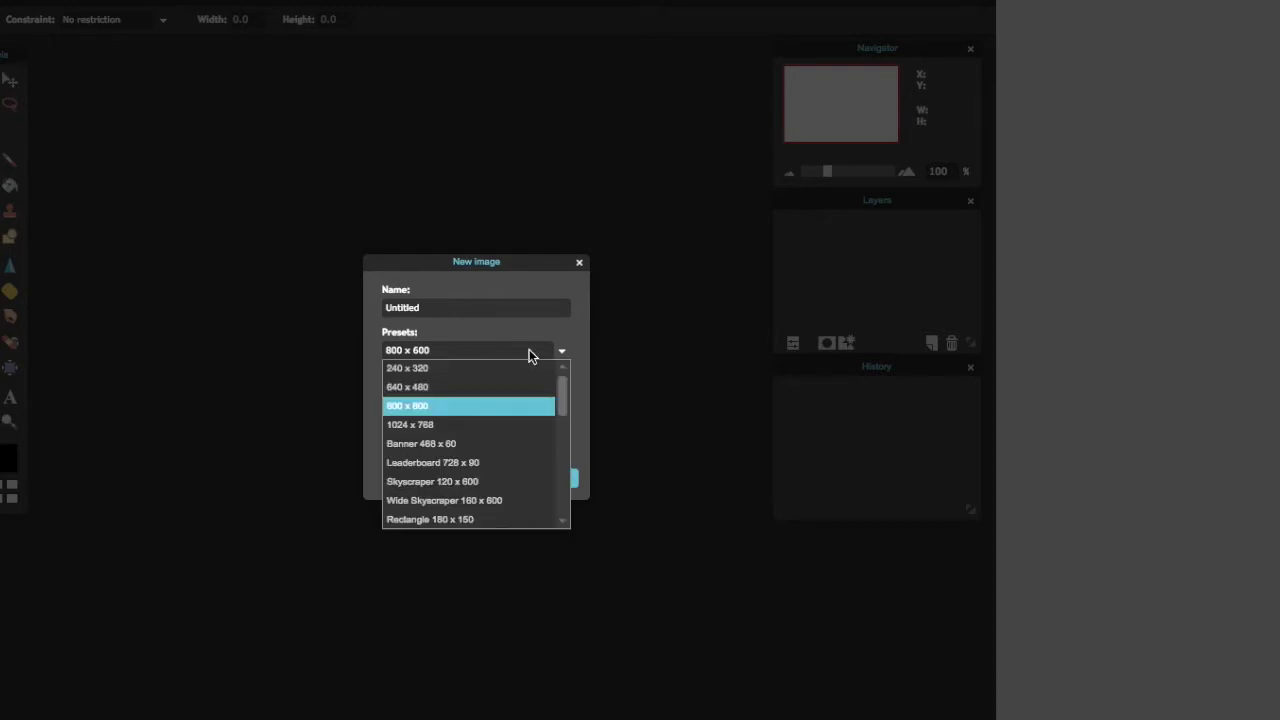
click(565, 521)
scroll(565, 521, down, 5)
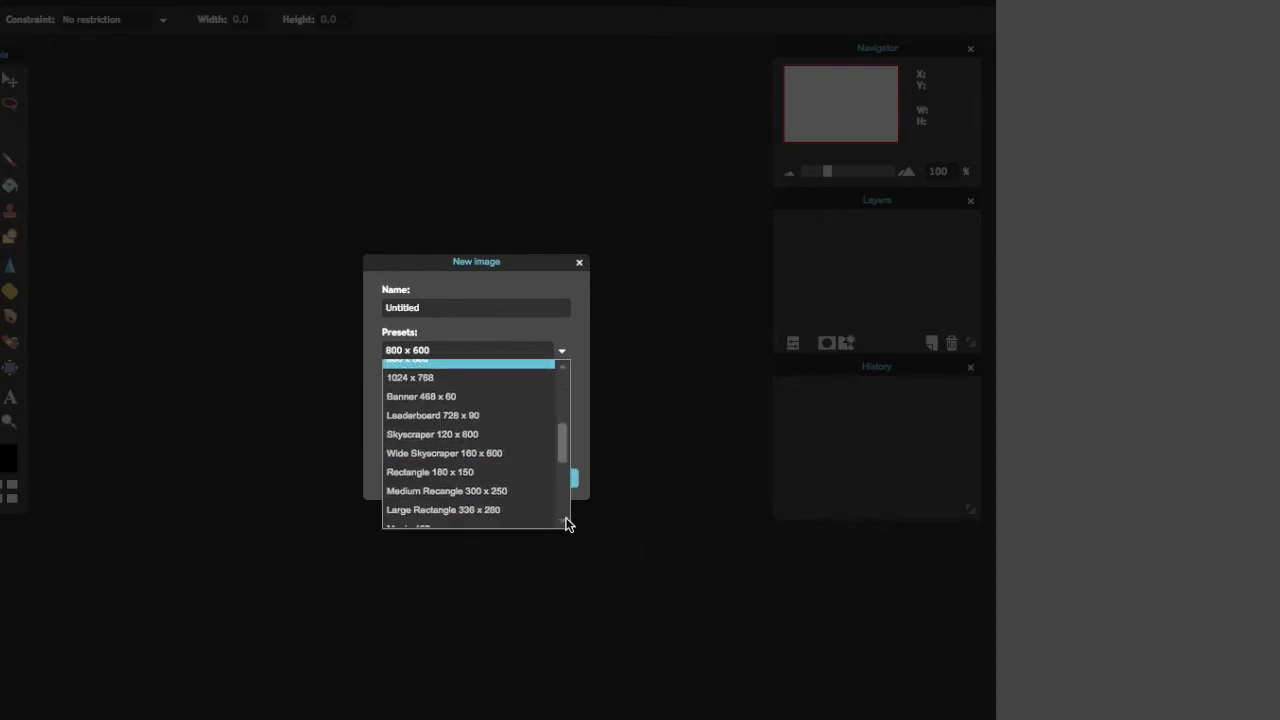
click(644, 400)
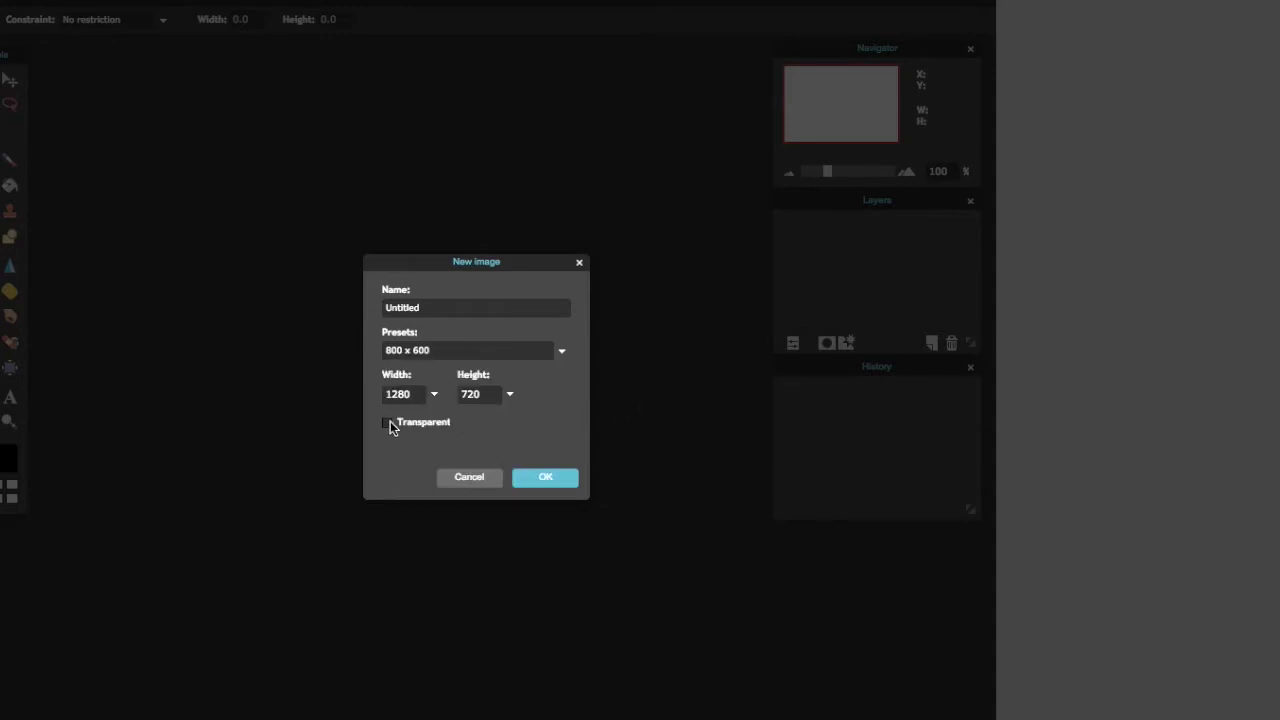
click(561, 477)
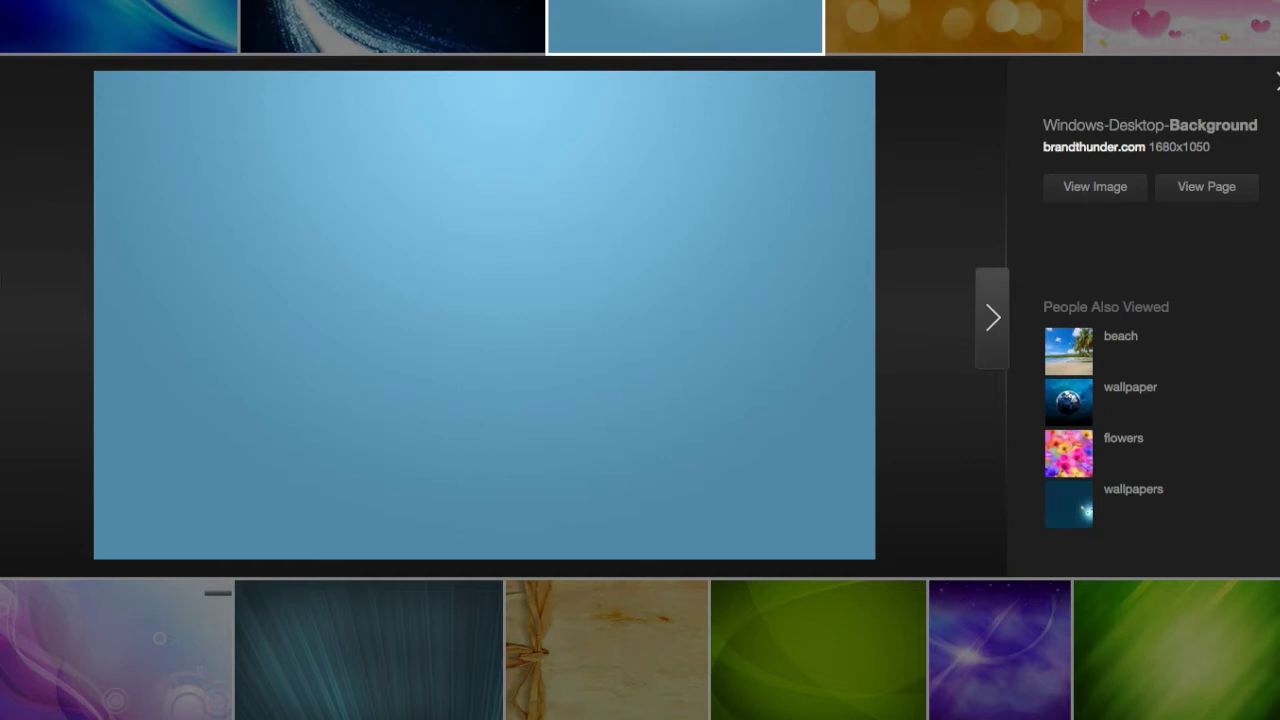
- Save the light-blue gradient wallpaper from the Yahoo preview with Save Image As
right_click(641, 344)
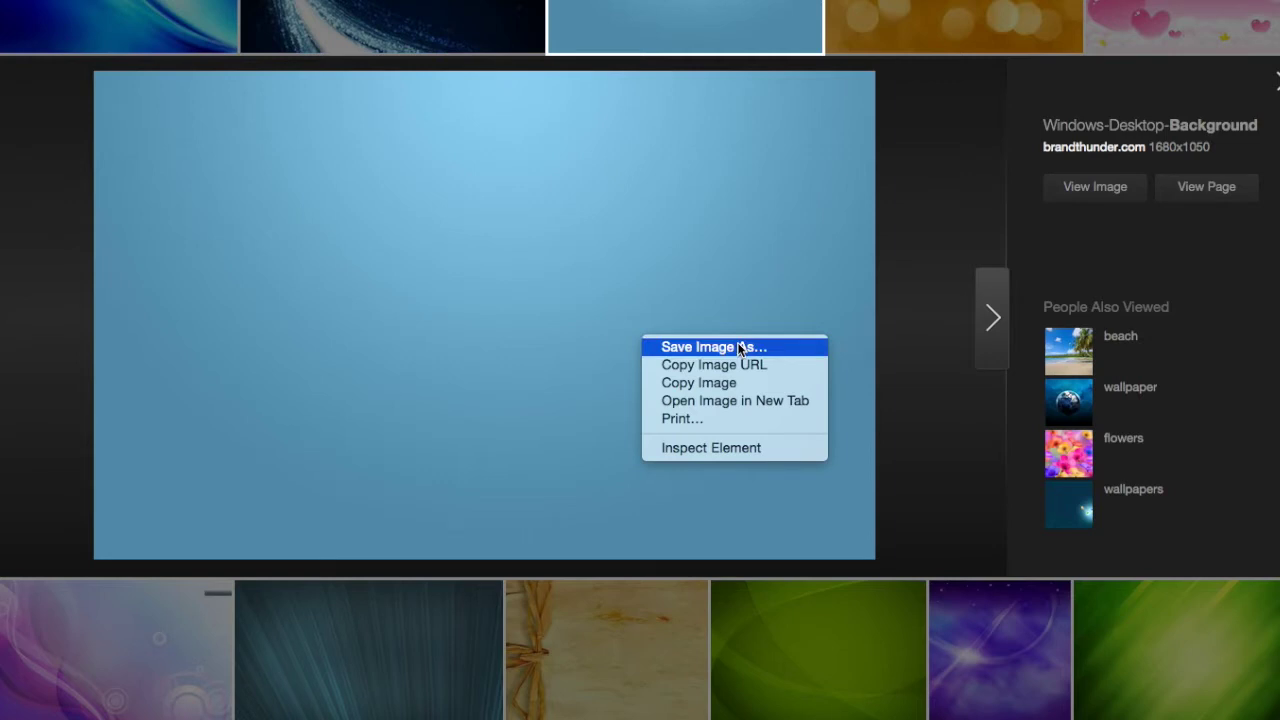
click(705, 233)
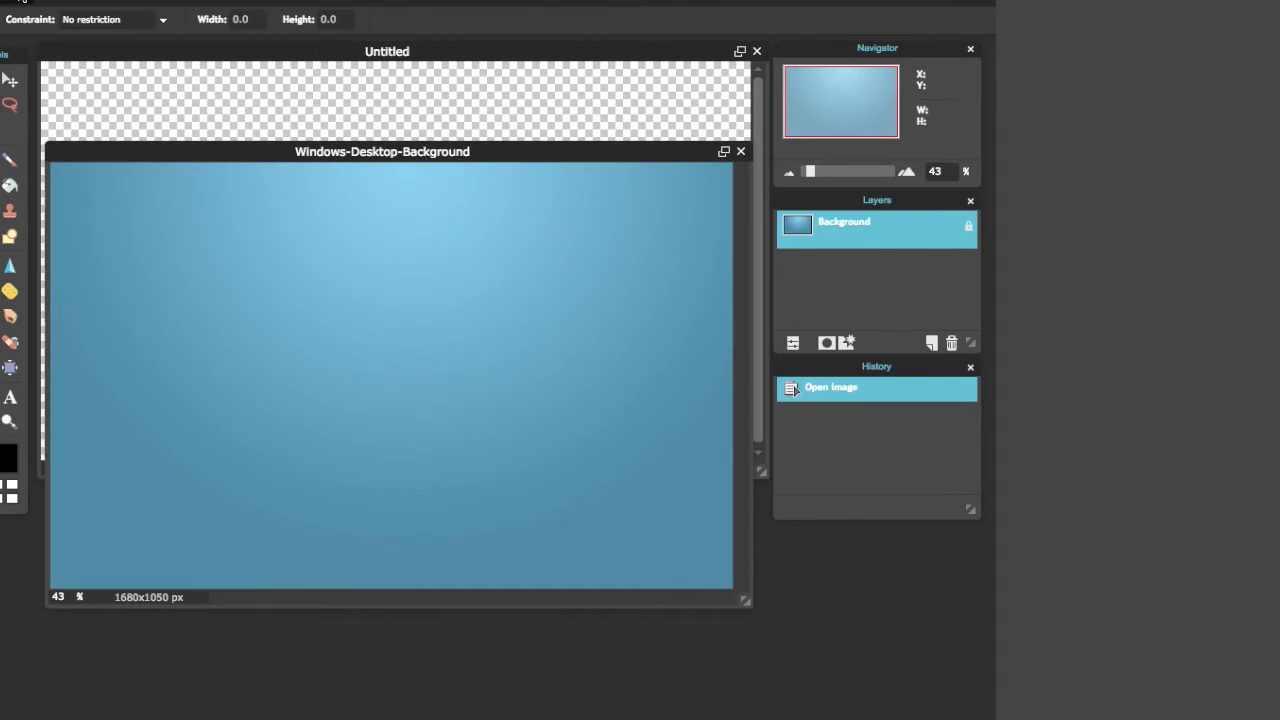
- Copy the whole wallpaper image and paste it into the Untitled canvas as a new layer
drag(171, 146, 186, 234)
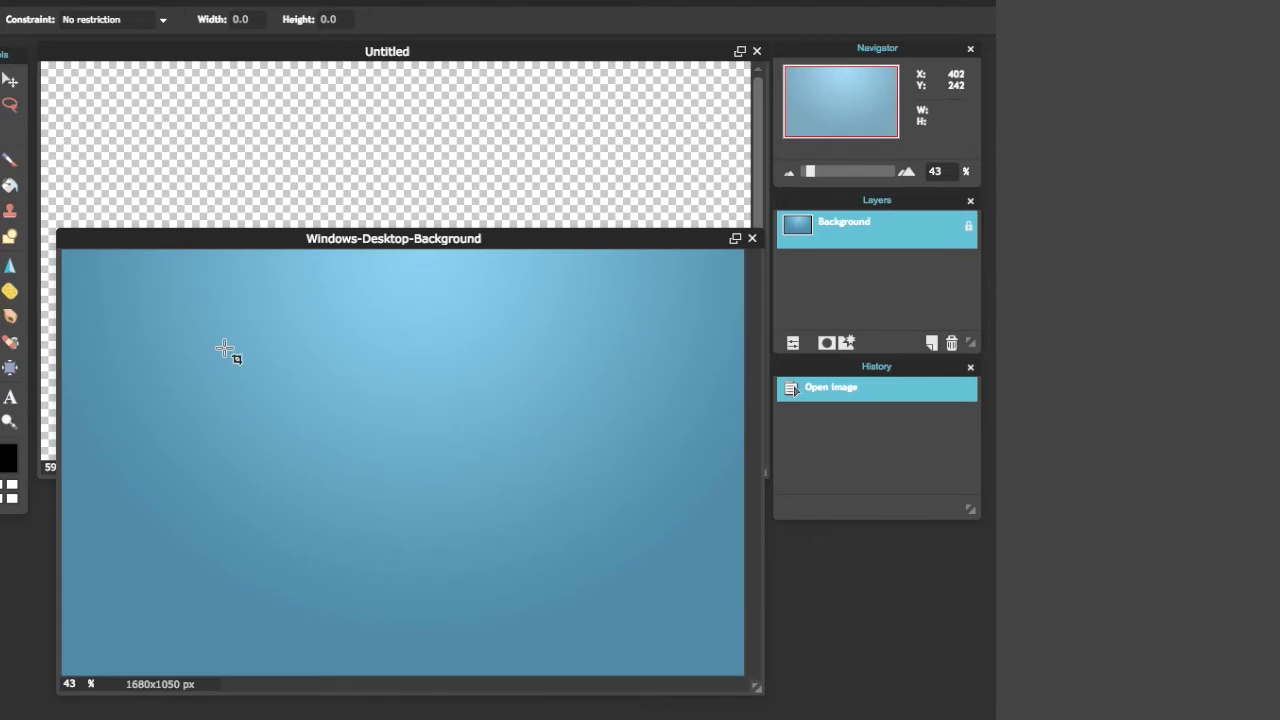
key(ctrl+a)
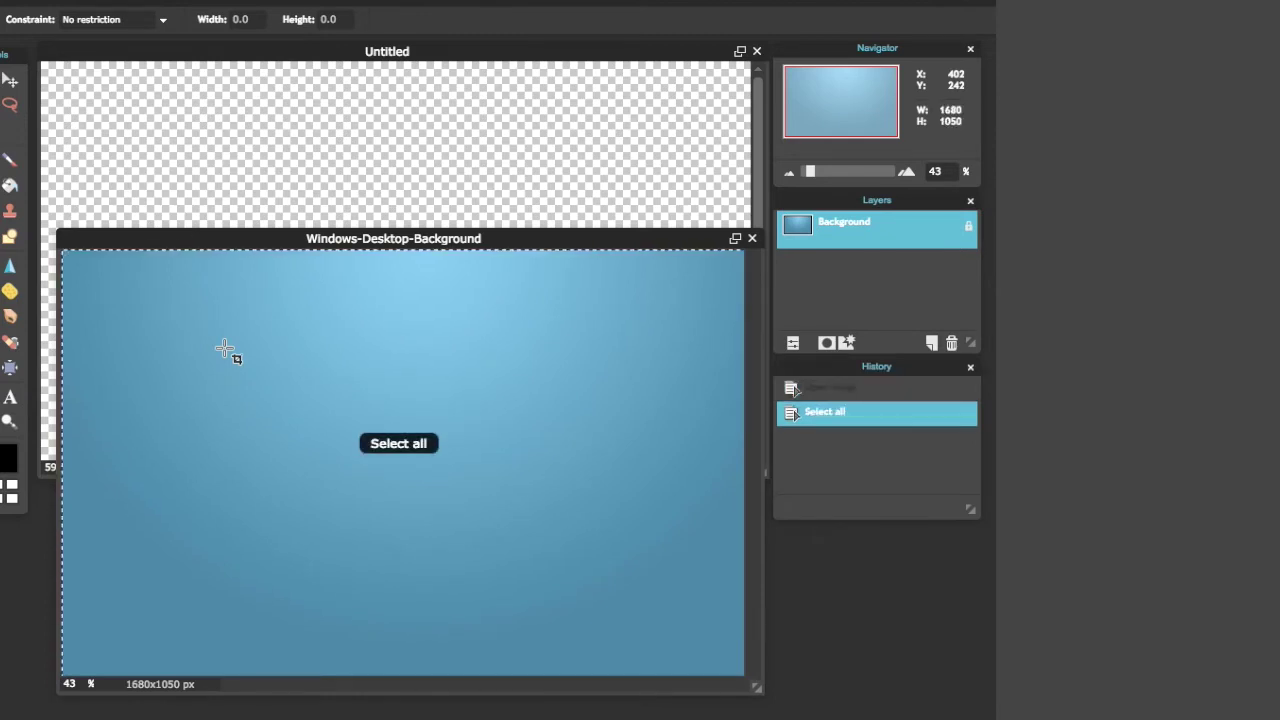
drag(263, 240, 276, 296)
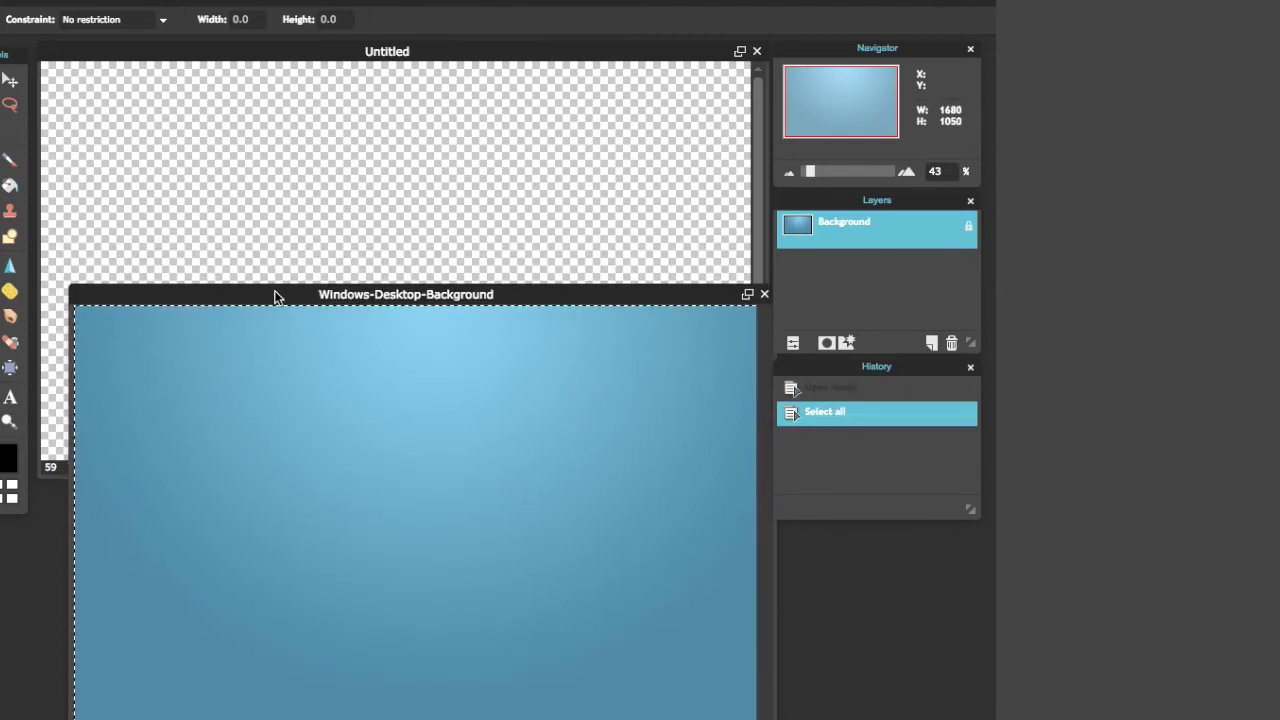
key(ctrl+c)
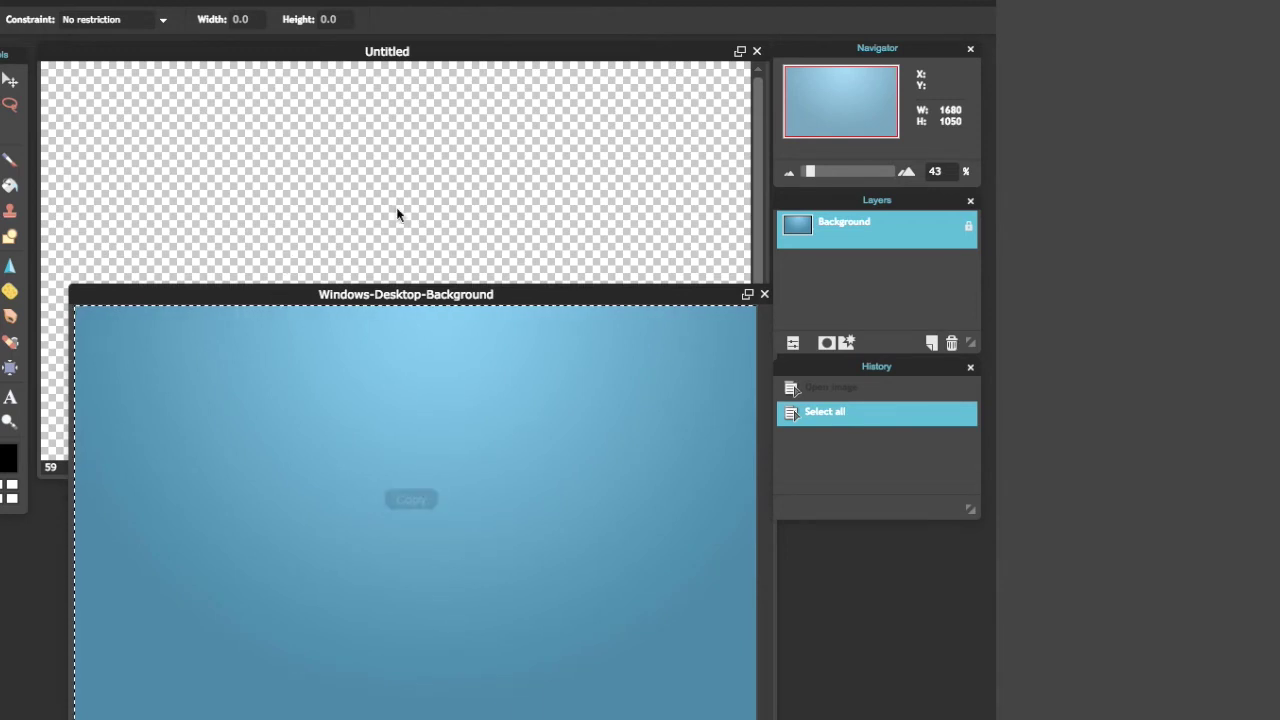
drag(404, 294, 480, 449)
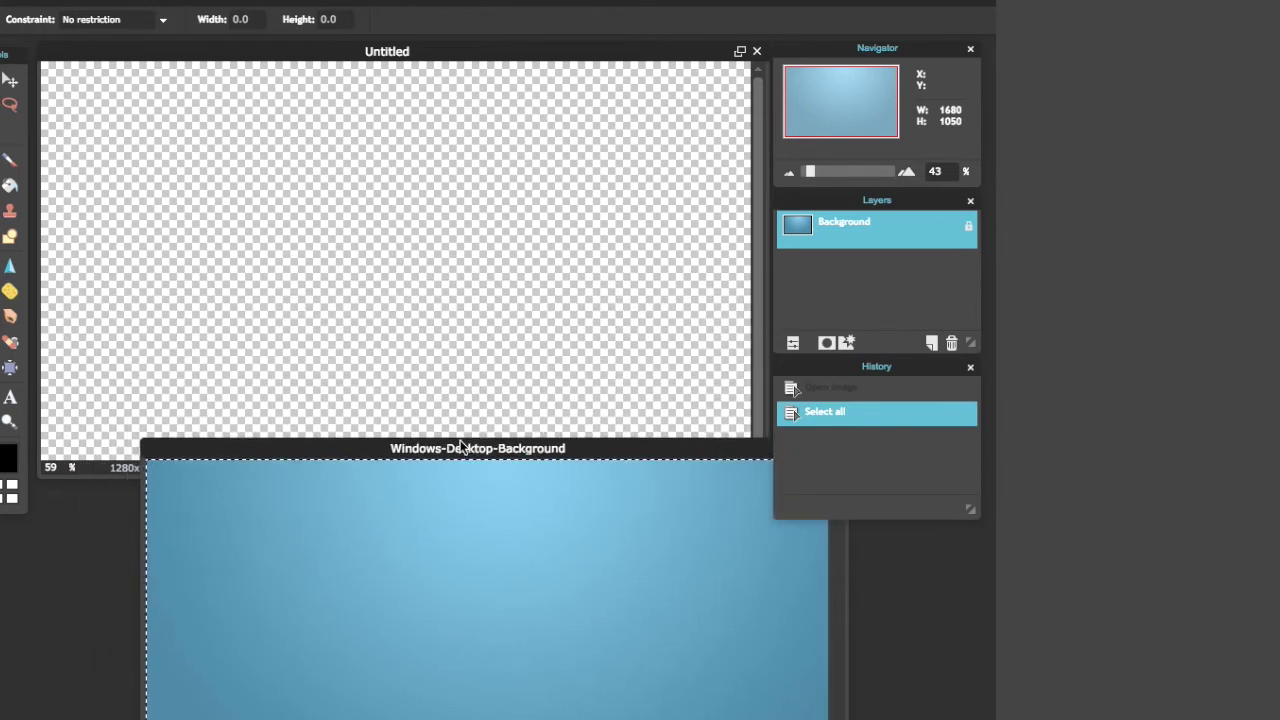
click(358, 293)
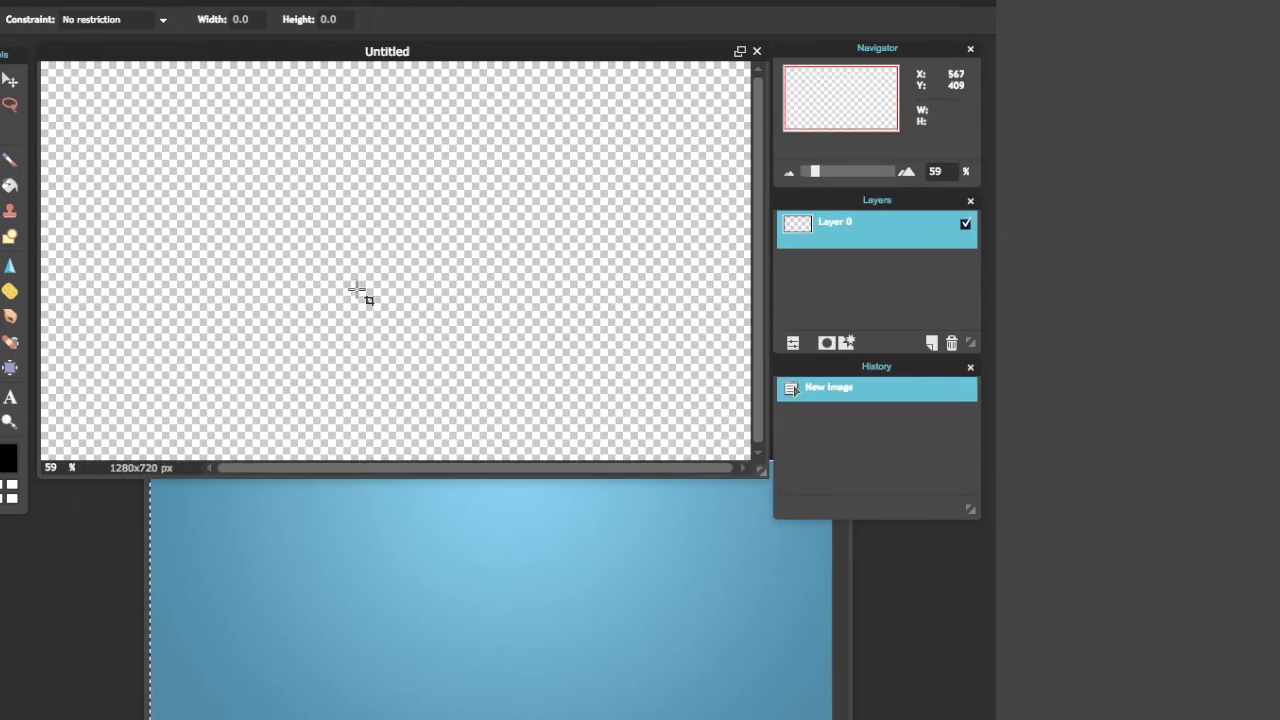
key(ctrl+v)
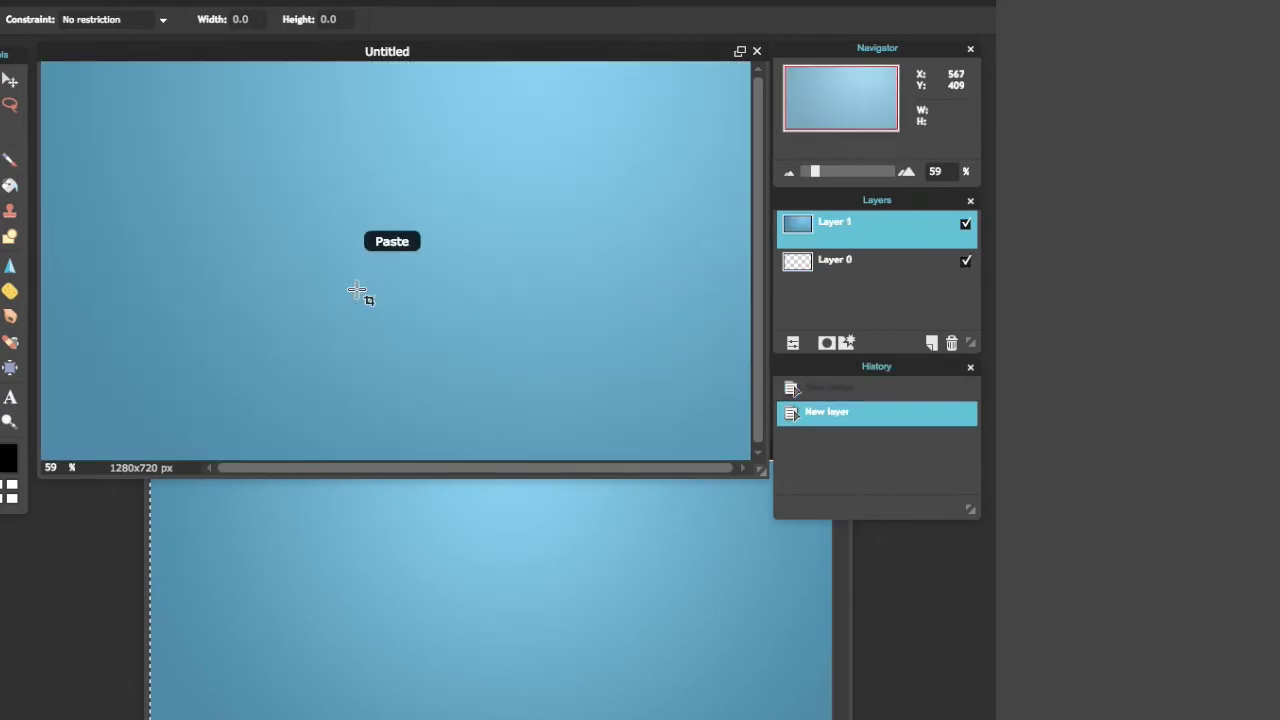
- Close the wallpaper image without saving it
click(246, 566)
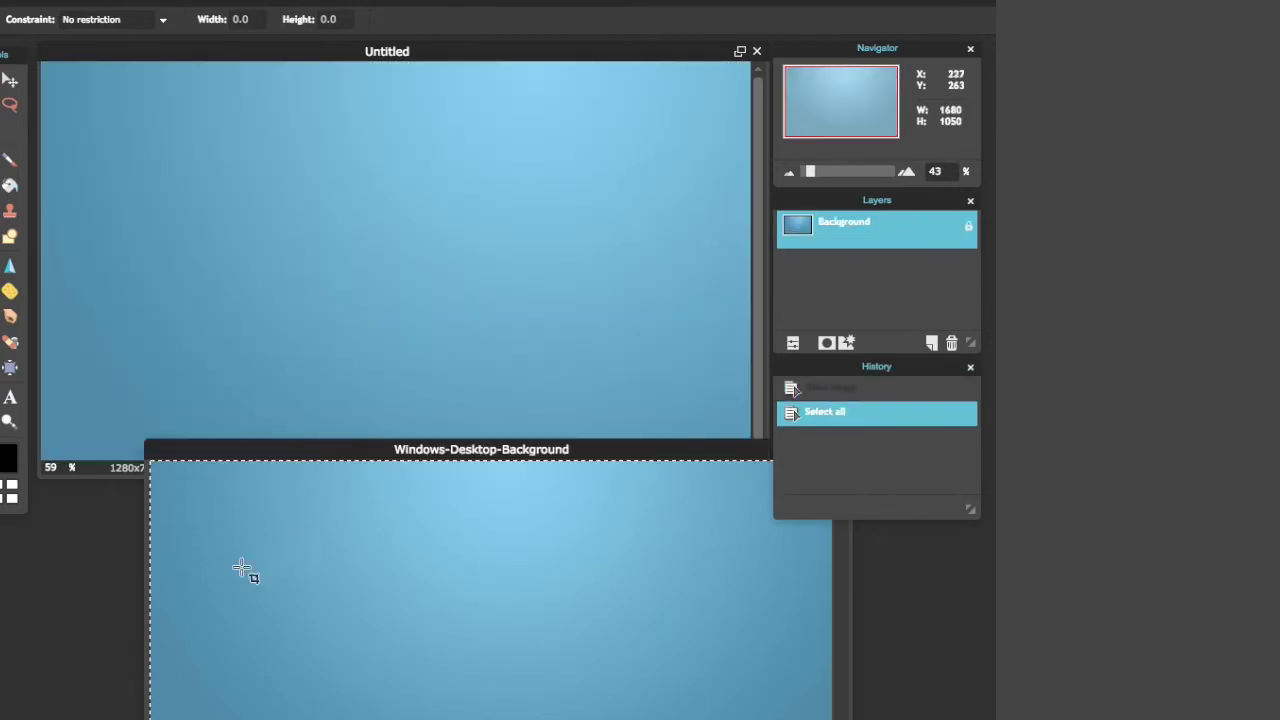
drag(391, 449, 211, 406)
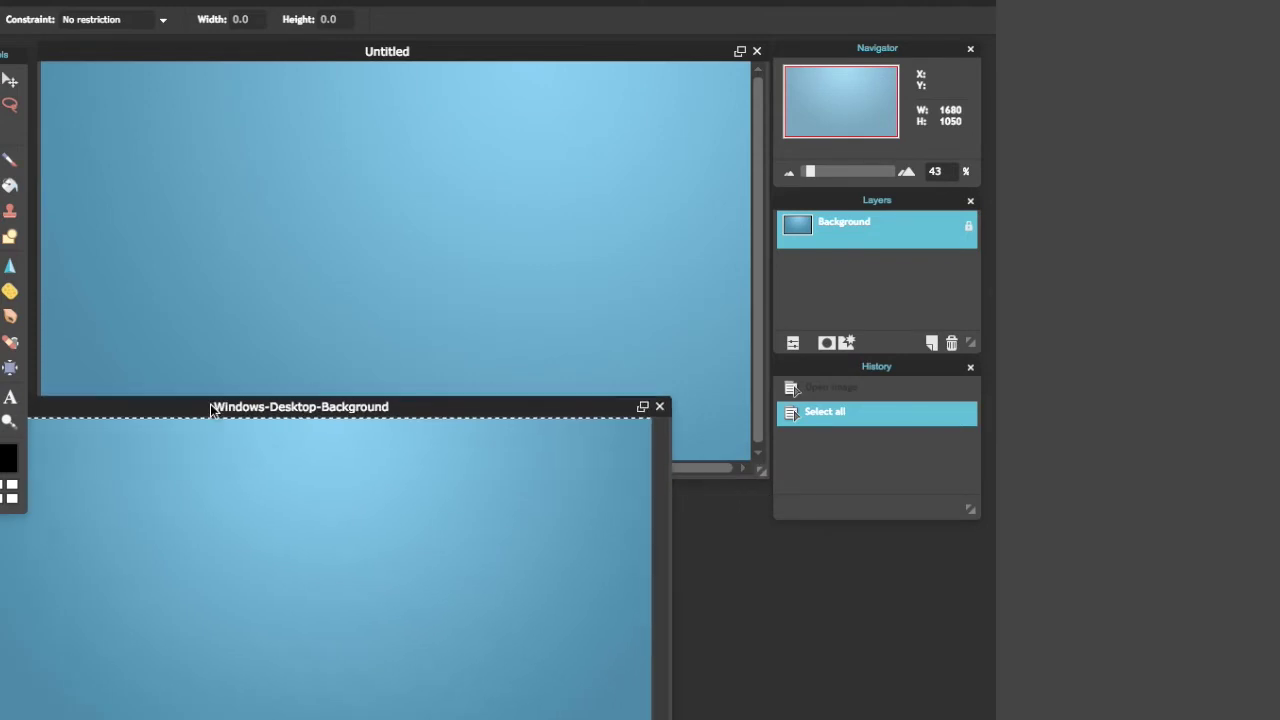
click(660, 406)
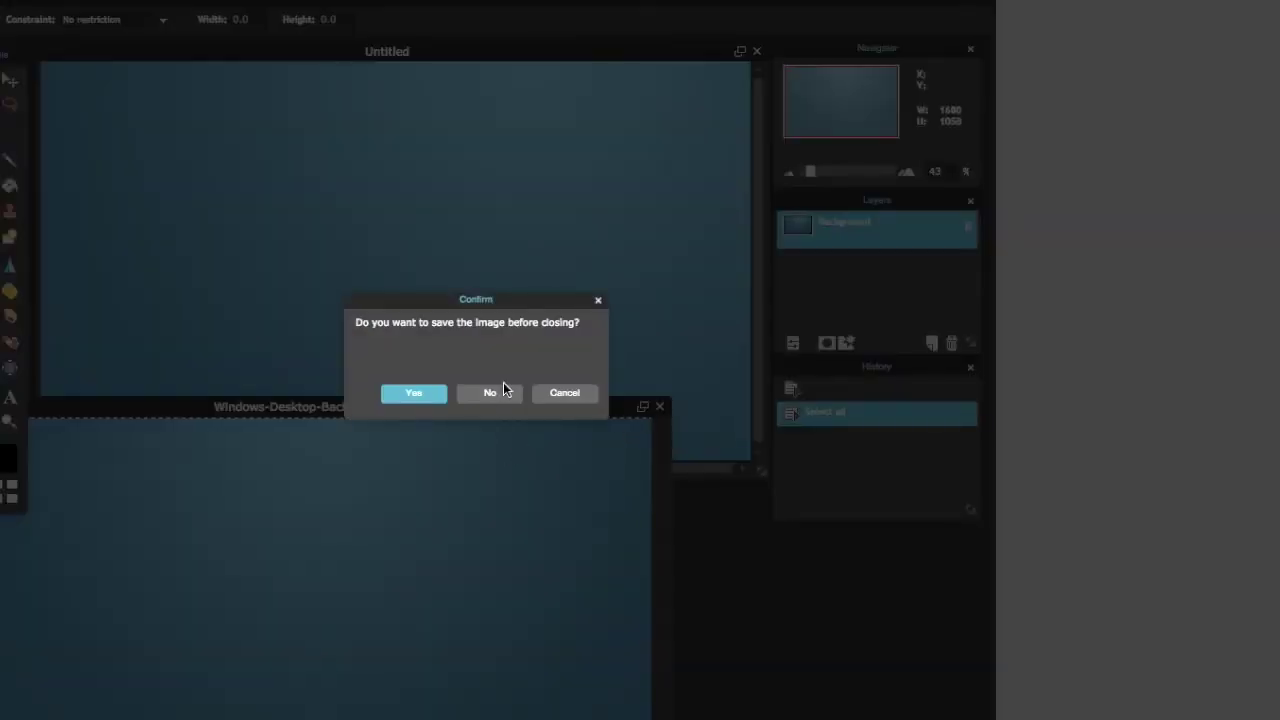
click(490, 392)
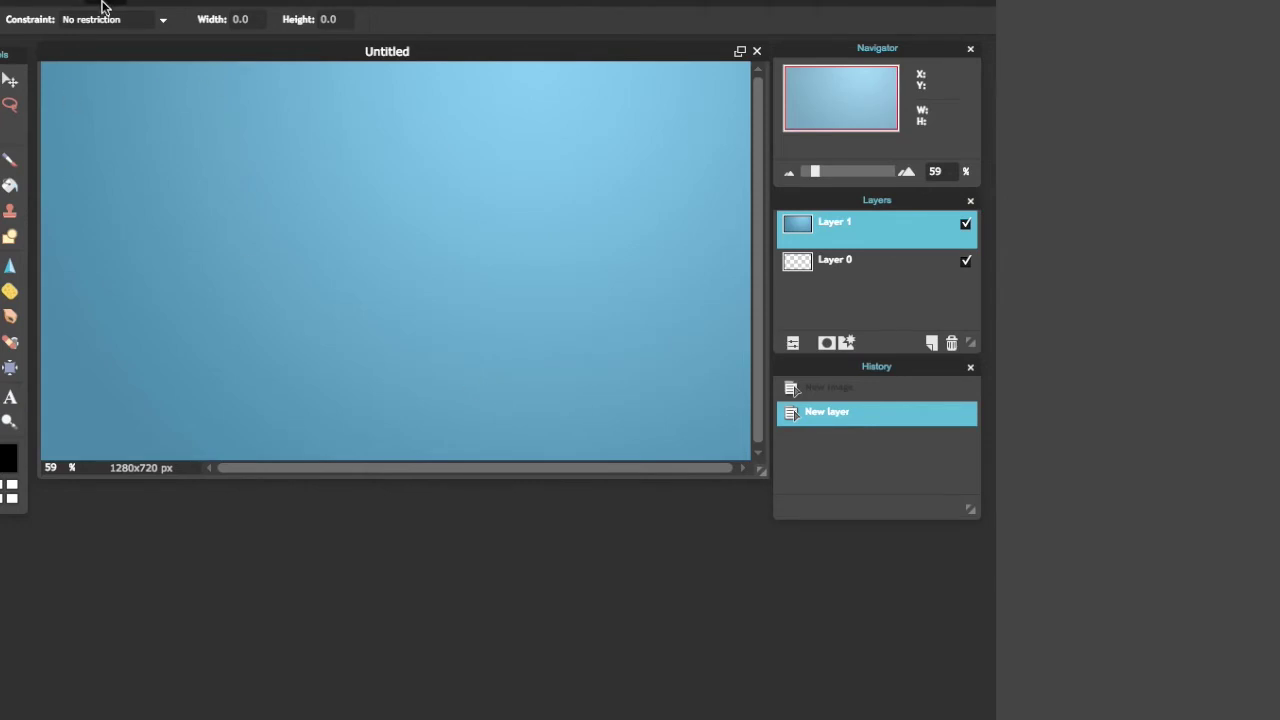
- Try a Gaussian blur at amount 162, cancel it, and apply Sharpen instead
click(212, 5)
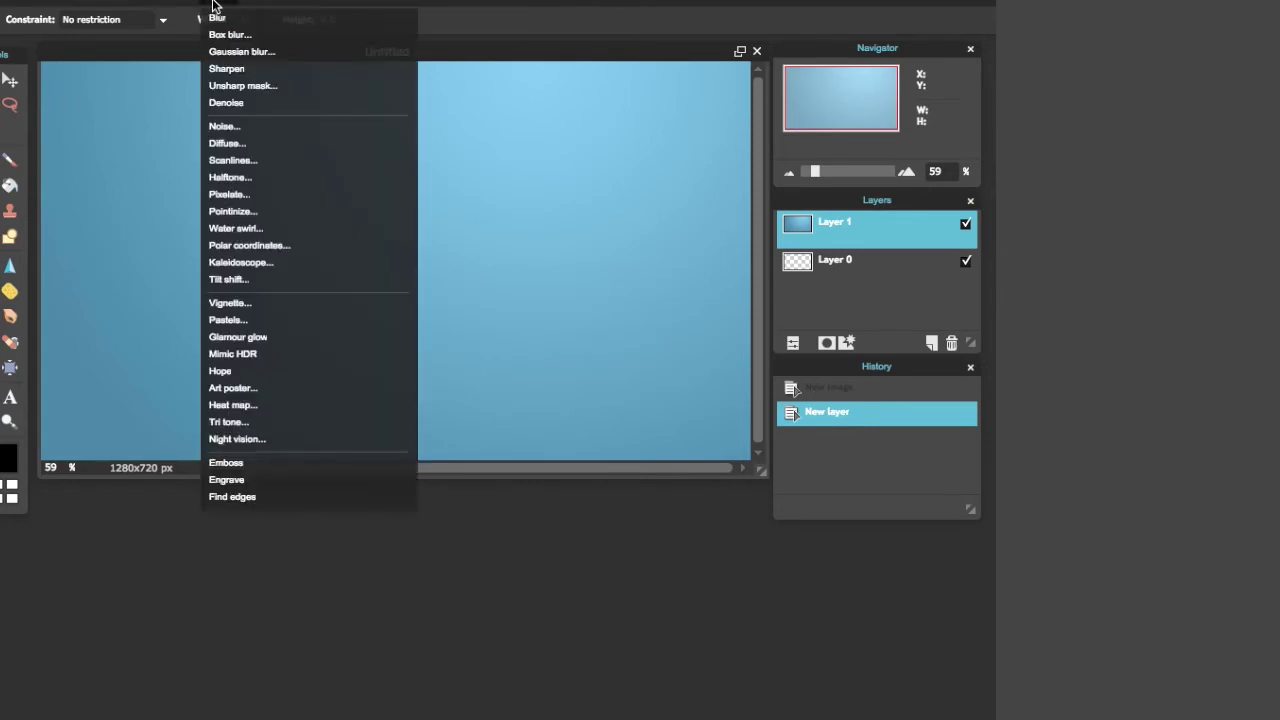
click(280, 58)
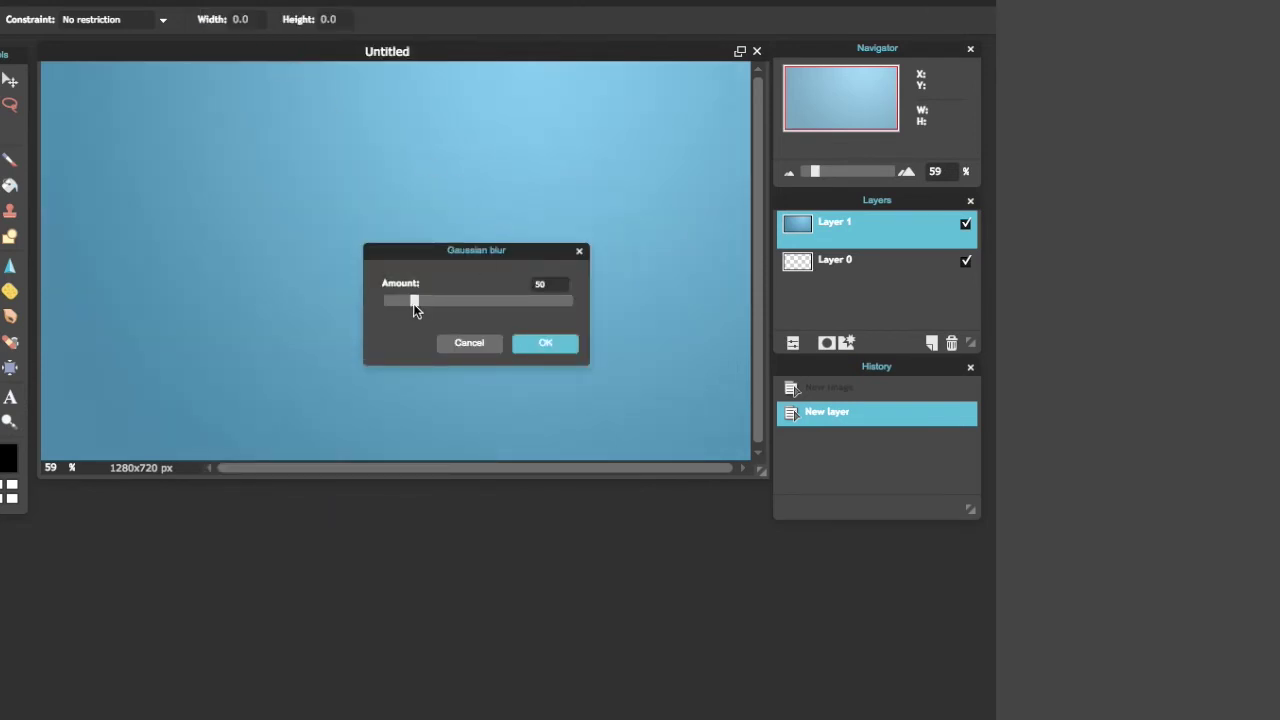
drag(413, 303, 502, 319)
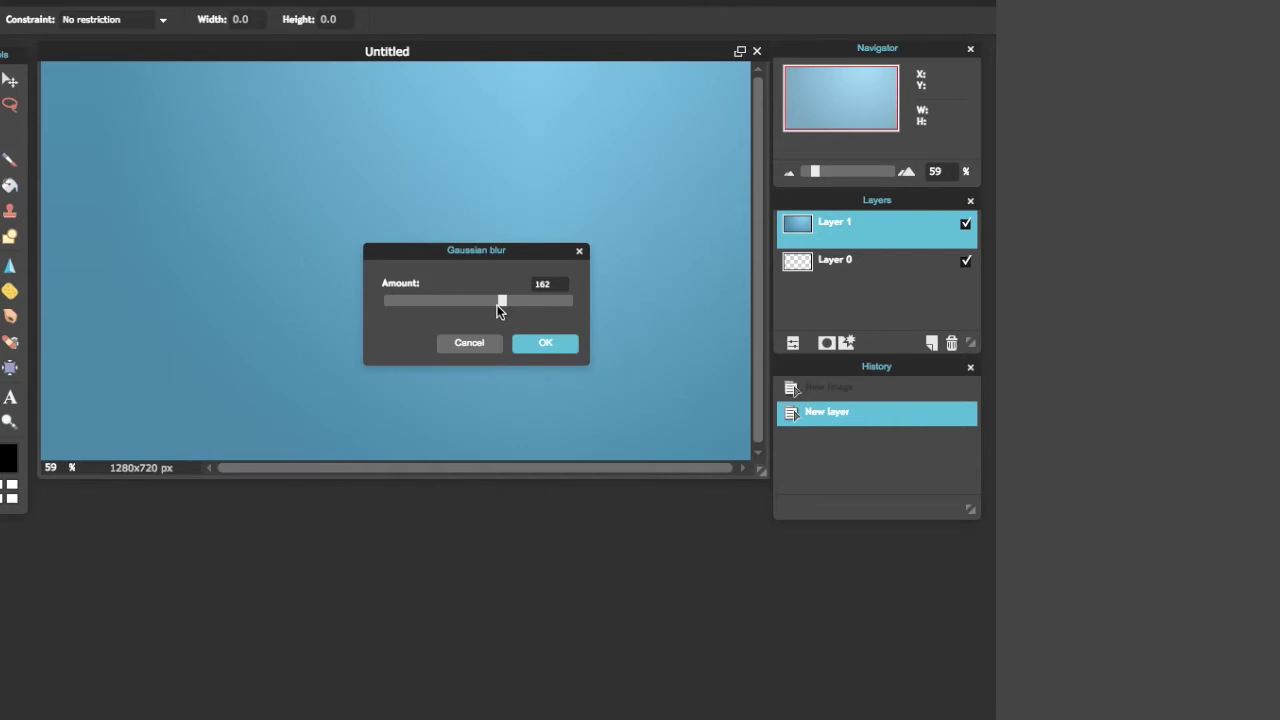
click(470, 344)
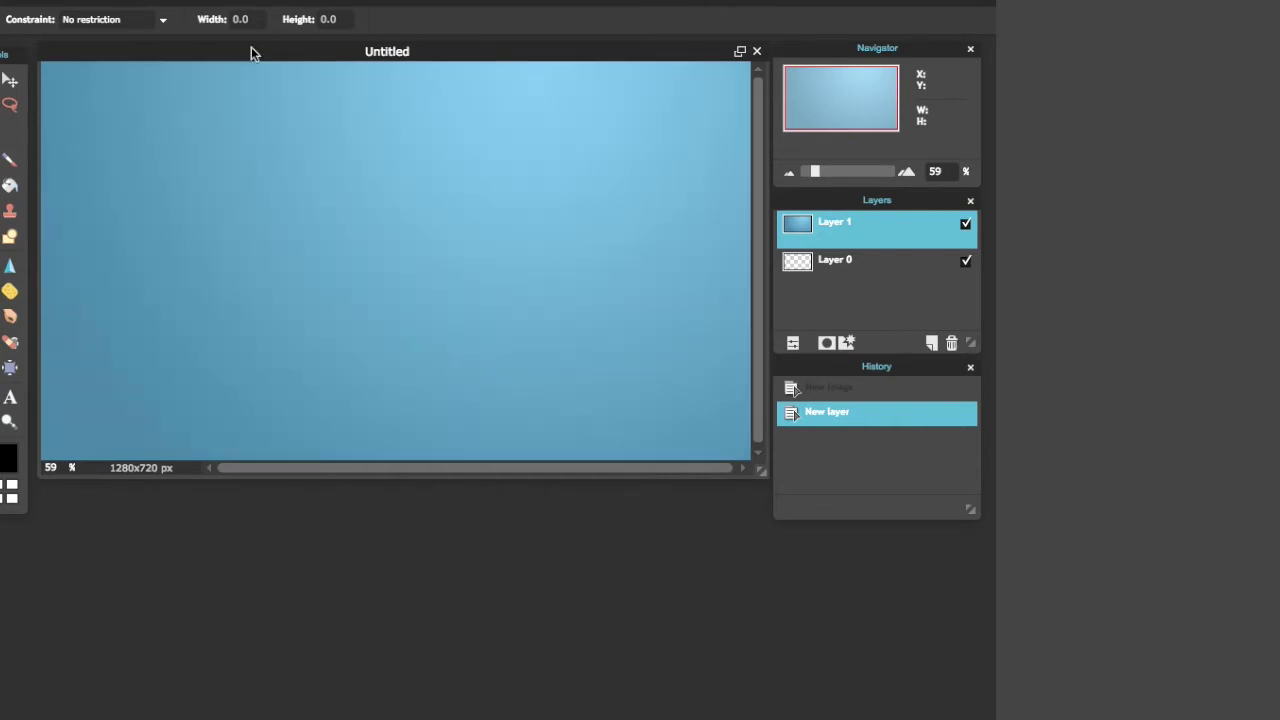
click(228, 4)
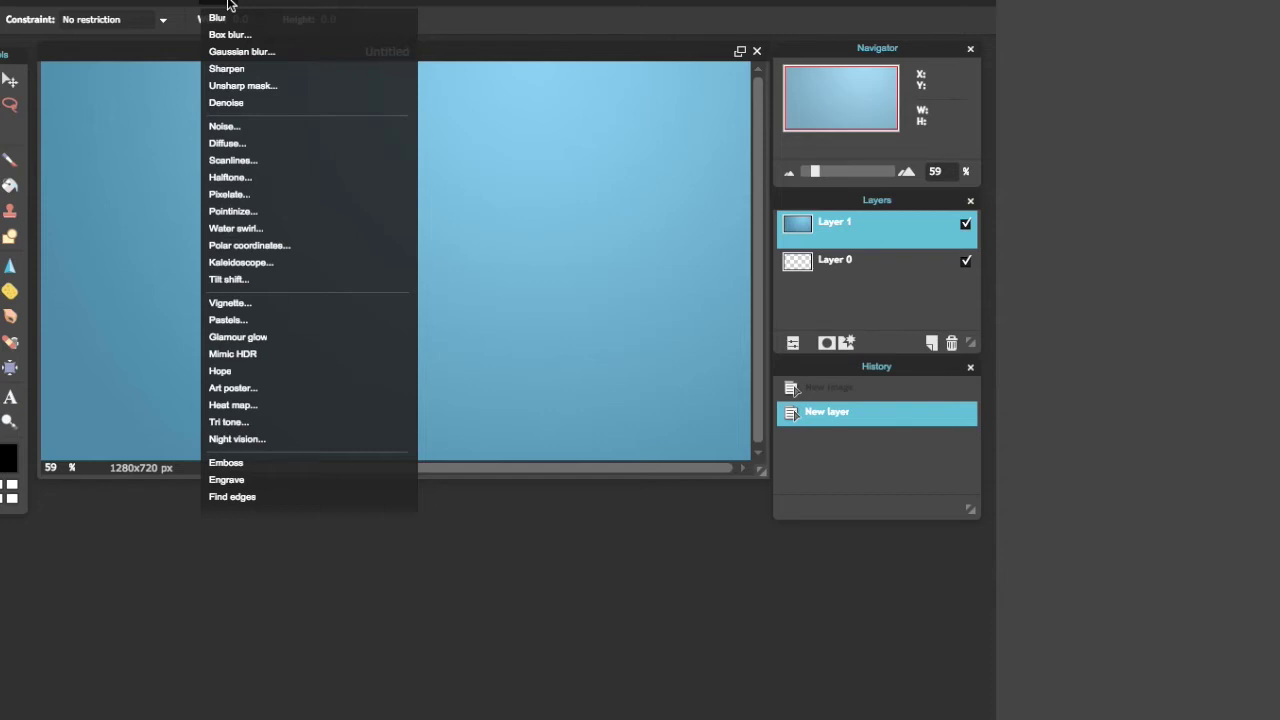
click(252, 68)
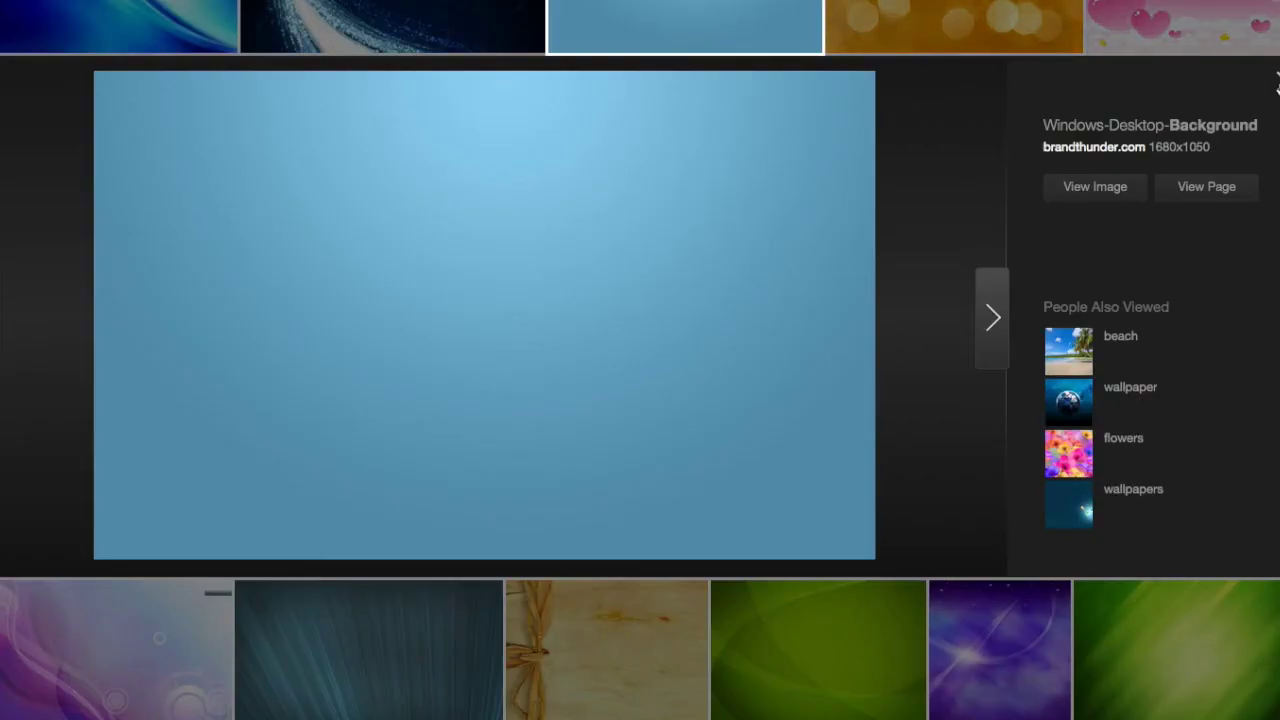
- Replace the old background search term with 'minion png' and run the Google Images search
click(1267, 88)
scroll(1276, 90, up, 6)
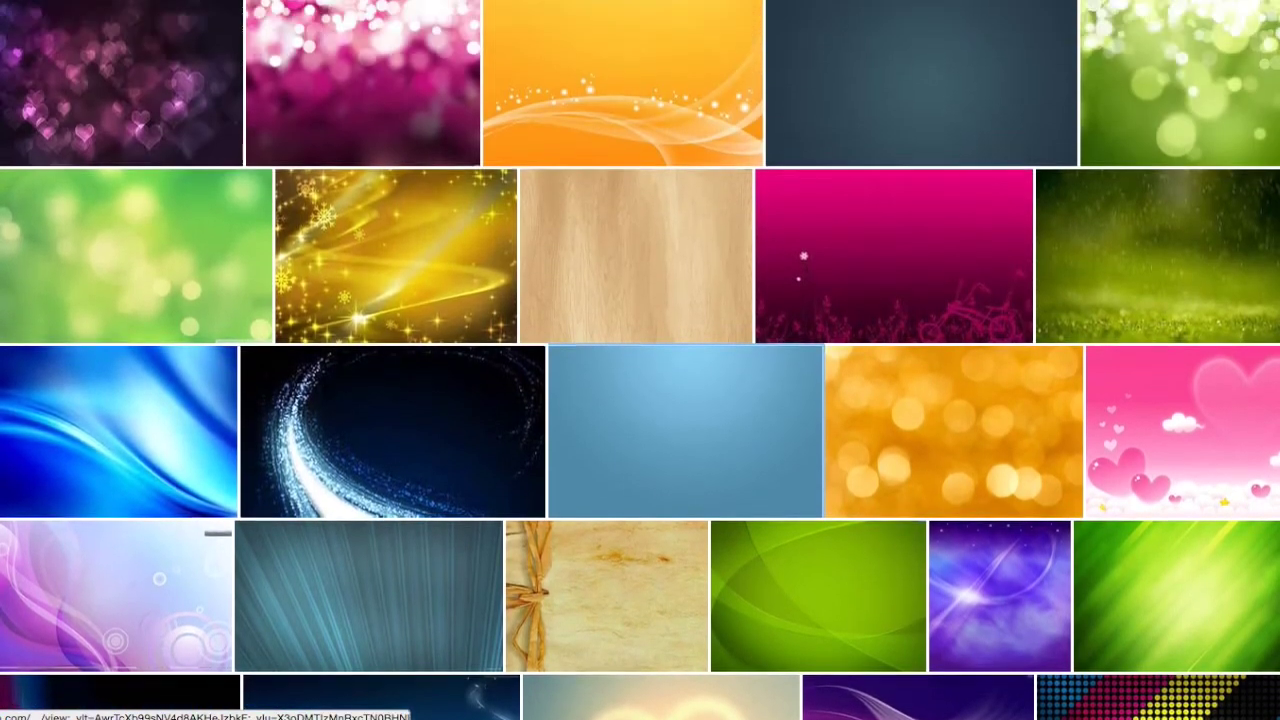
scroll(1270, 86, up, 6)
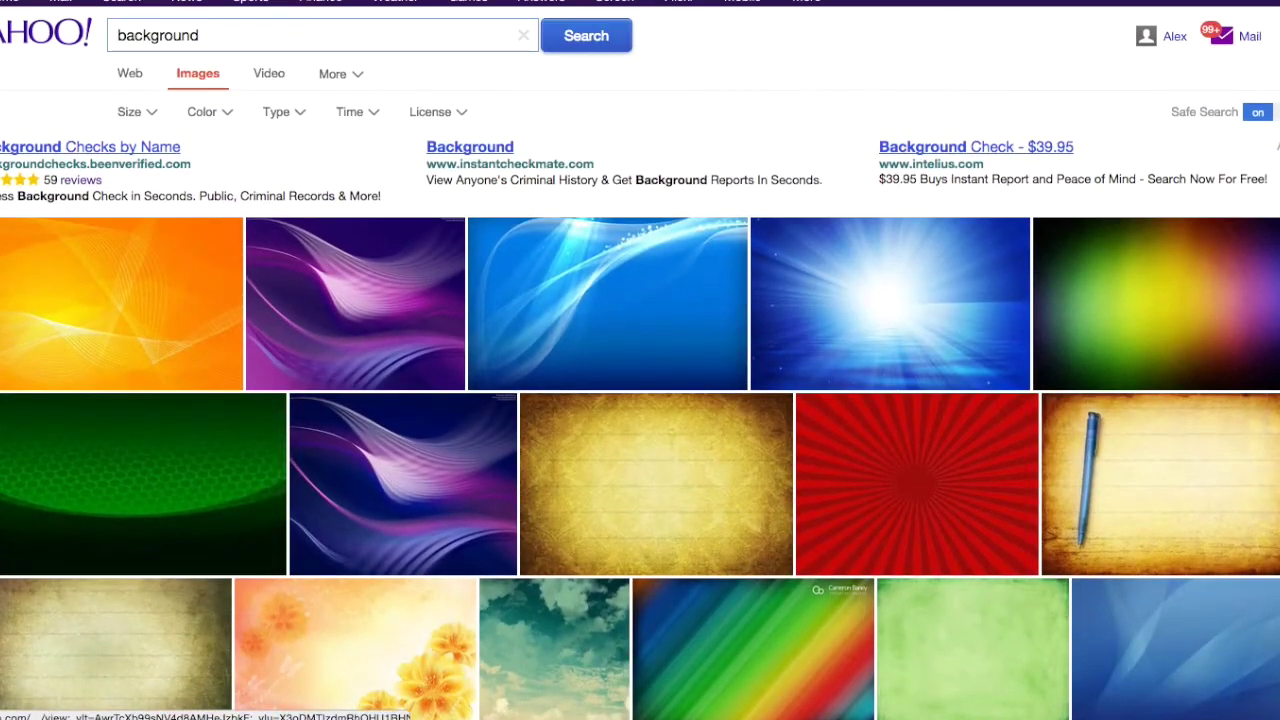
drag(212, 35, 18, 36)
key(BackSpace)
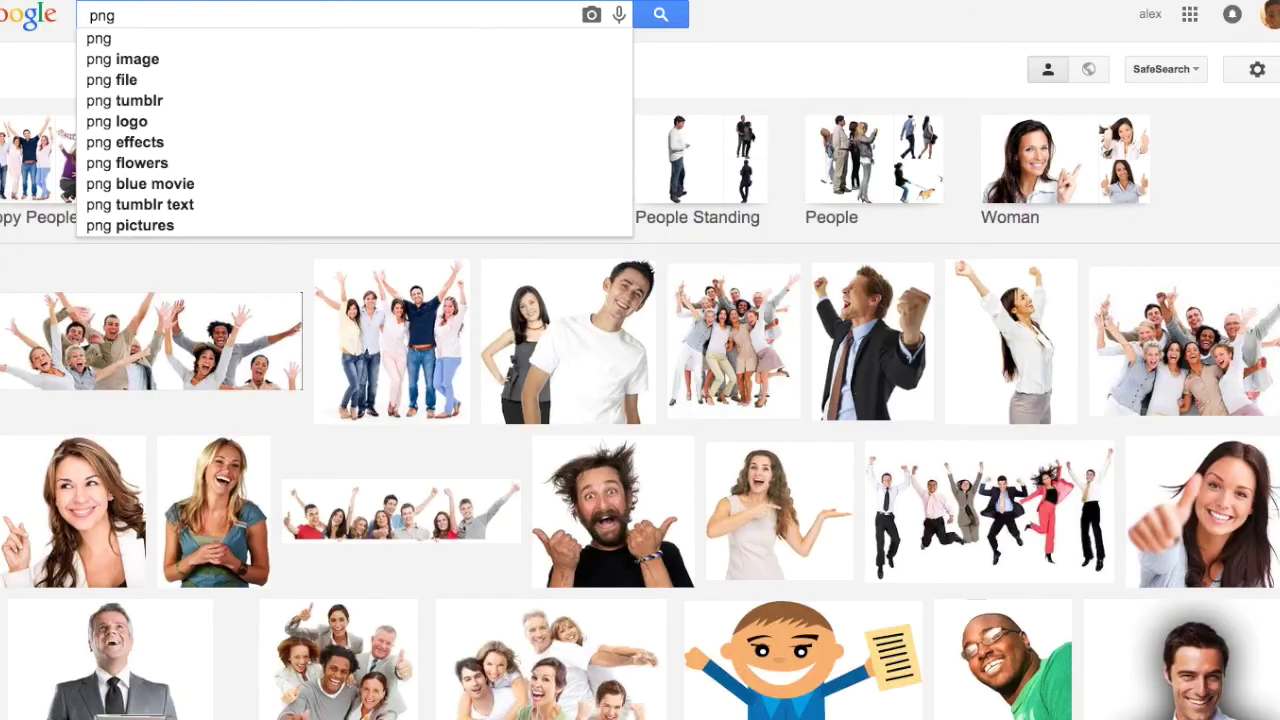
text(min)
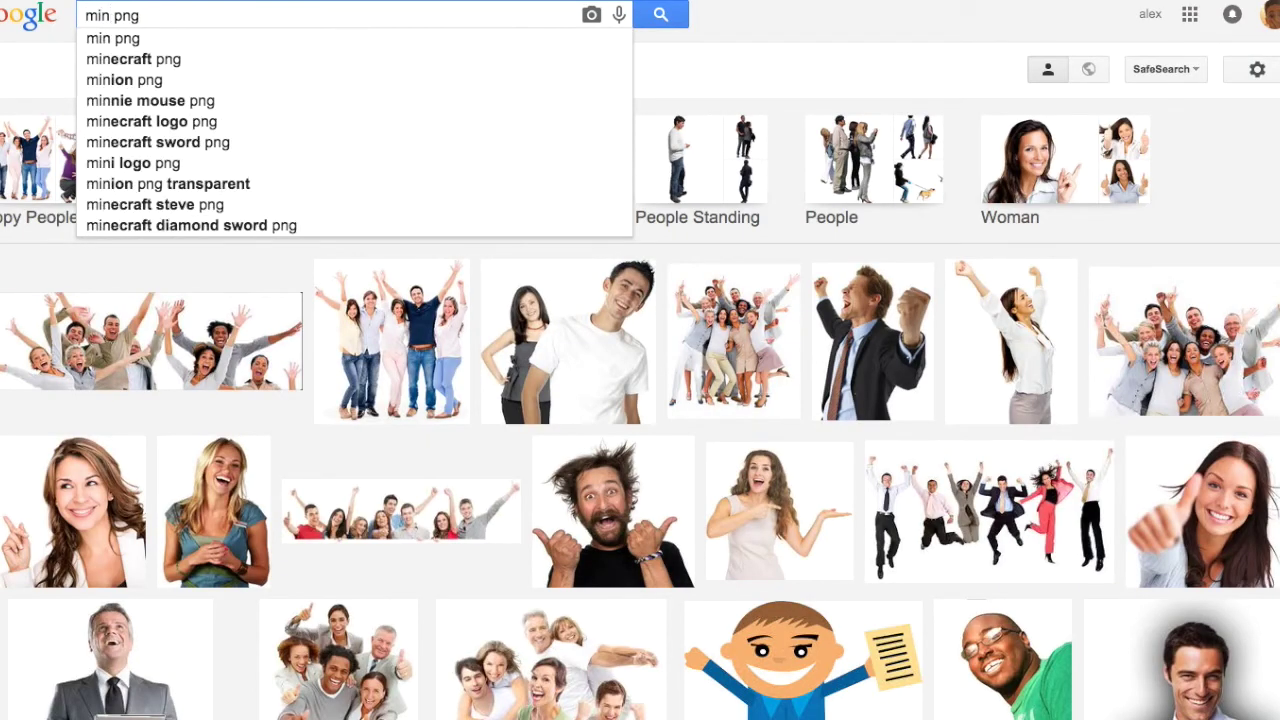
text(ion)
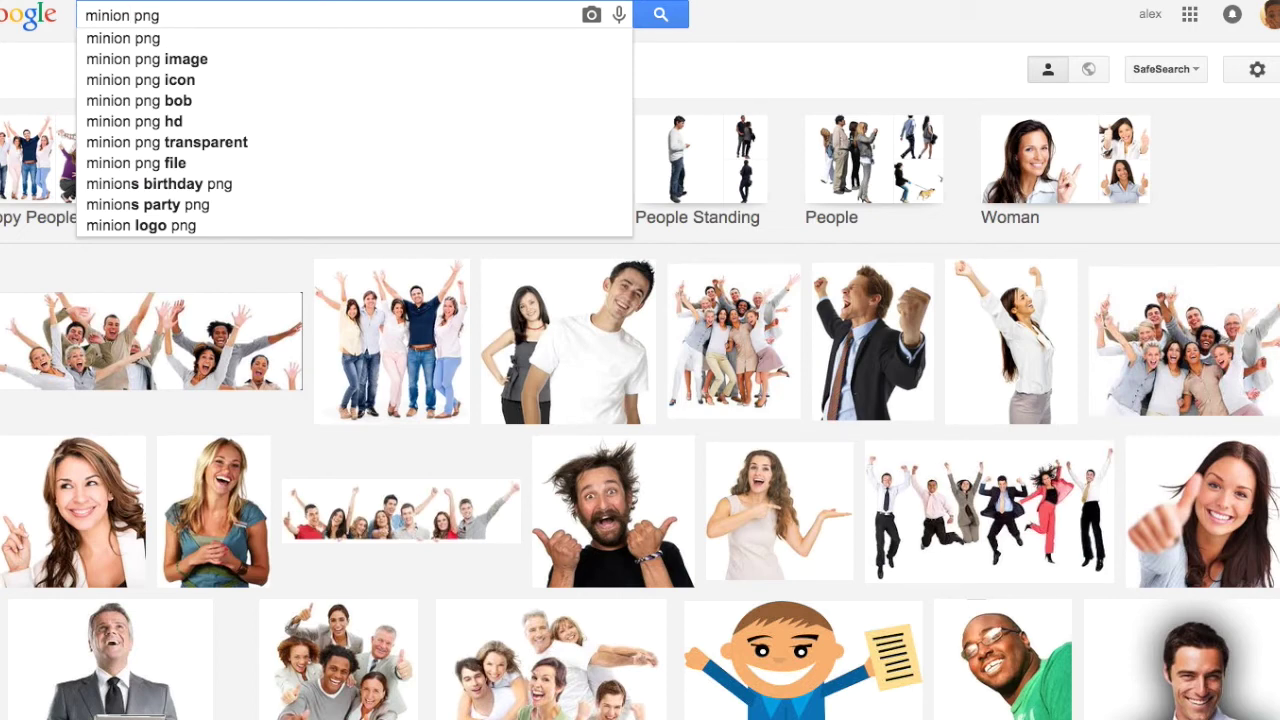
click(193, 37)
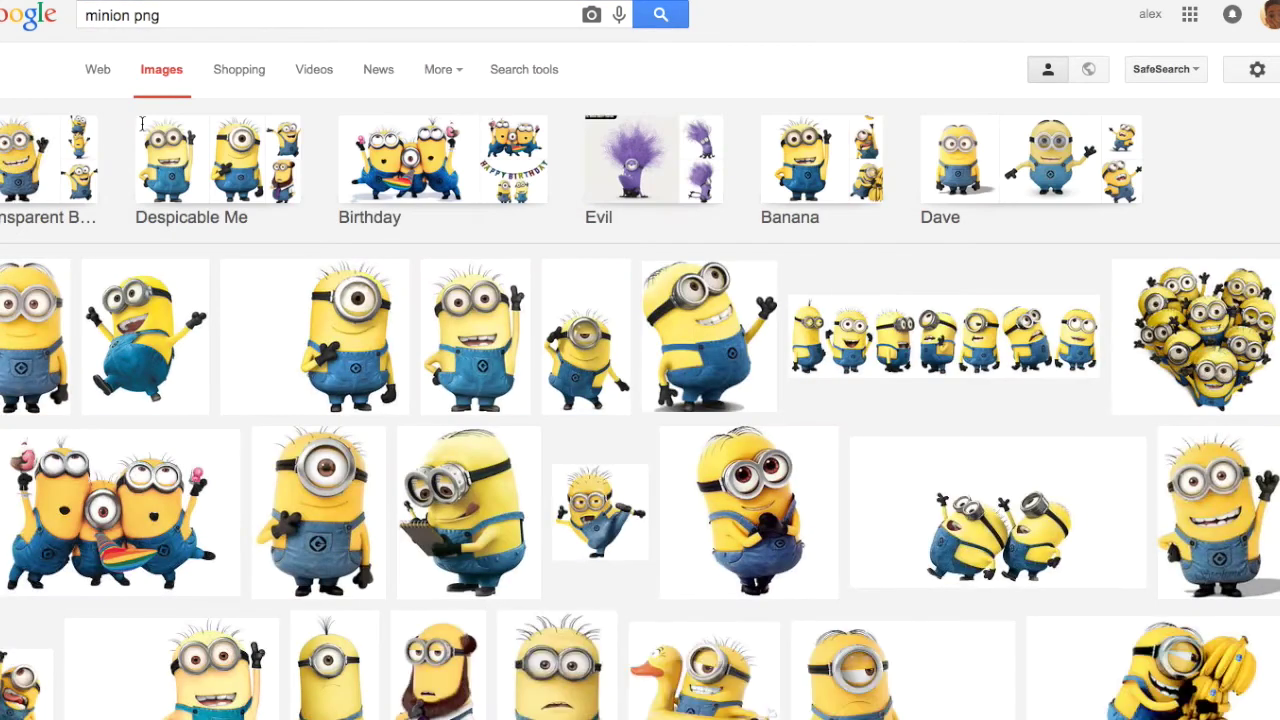
- Preview several minion results, including the jumping minion, and settle on the one-eyed minion png
click(50, 322)
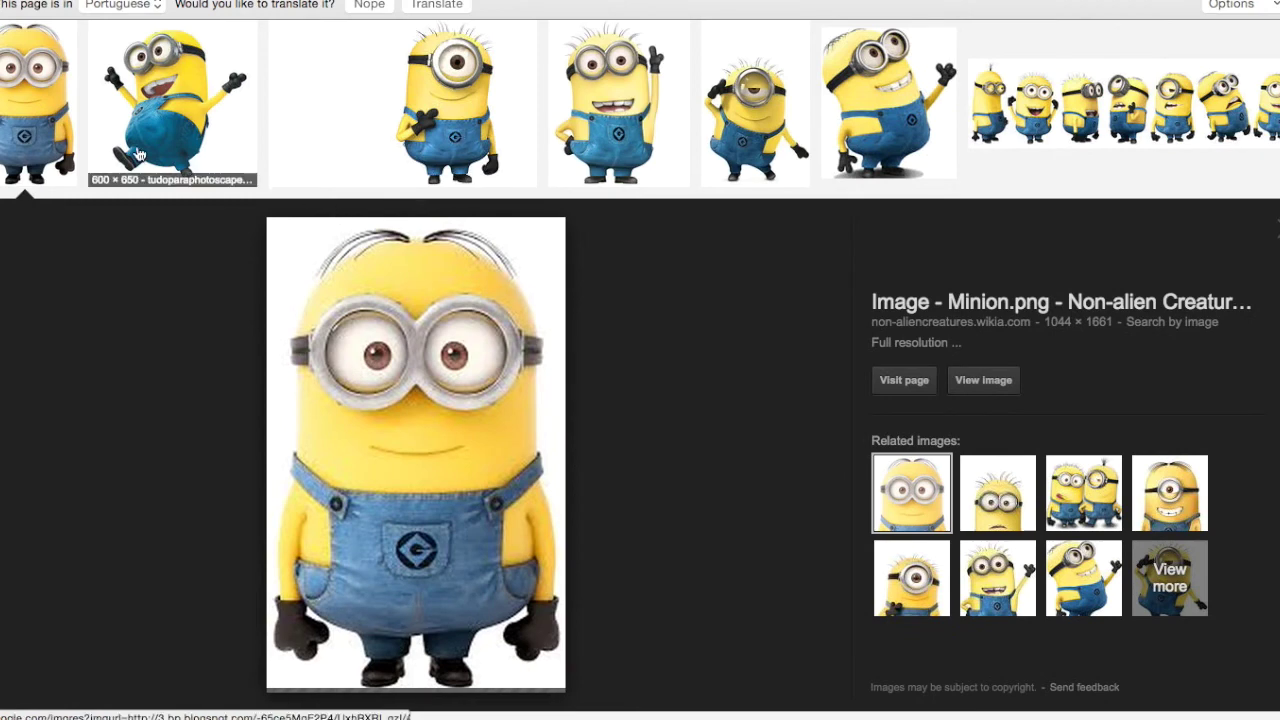
click(175, 120)
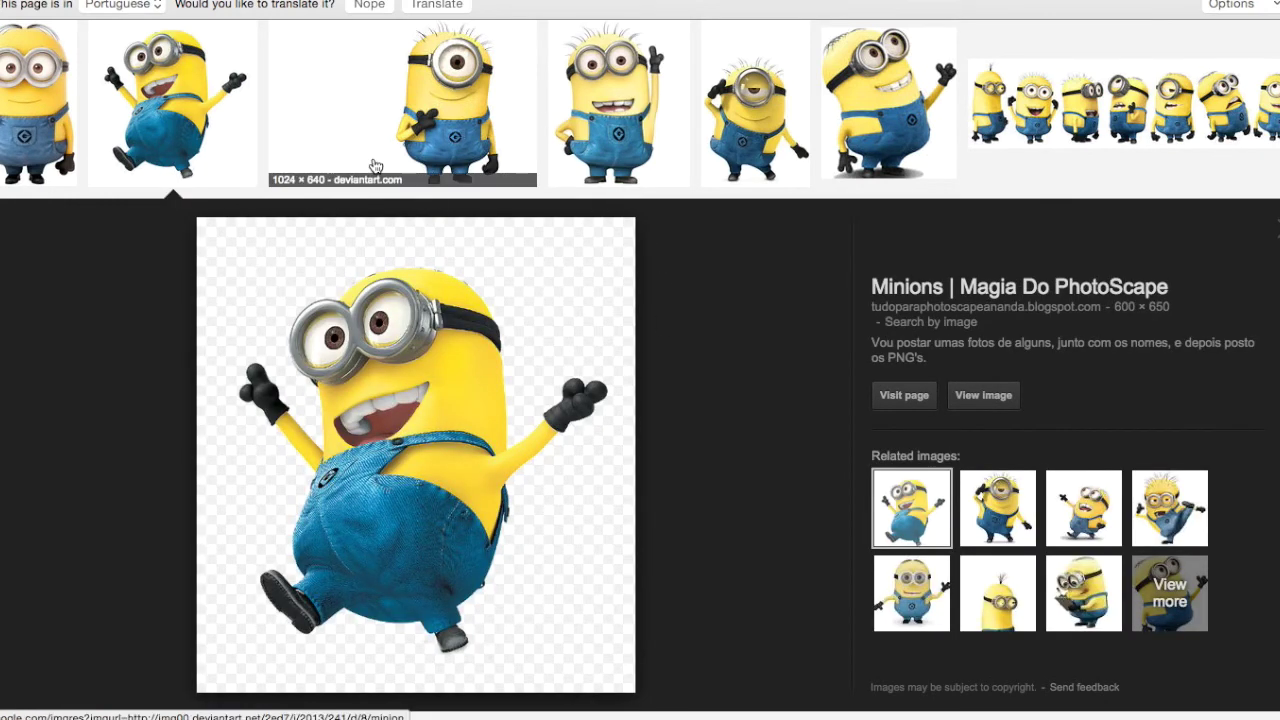
click(430, 130)
click(610, 128)
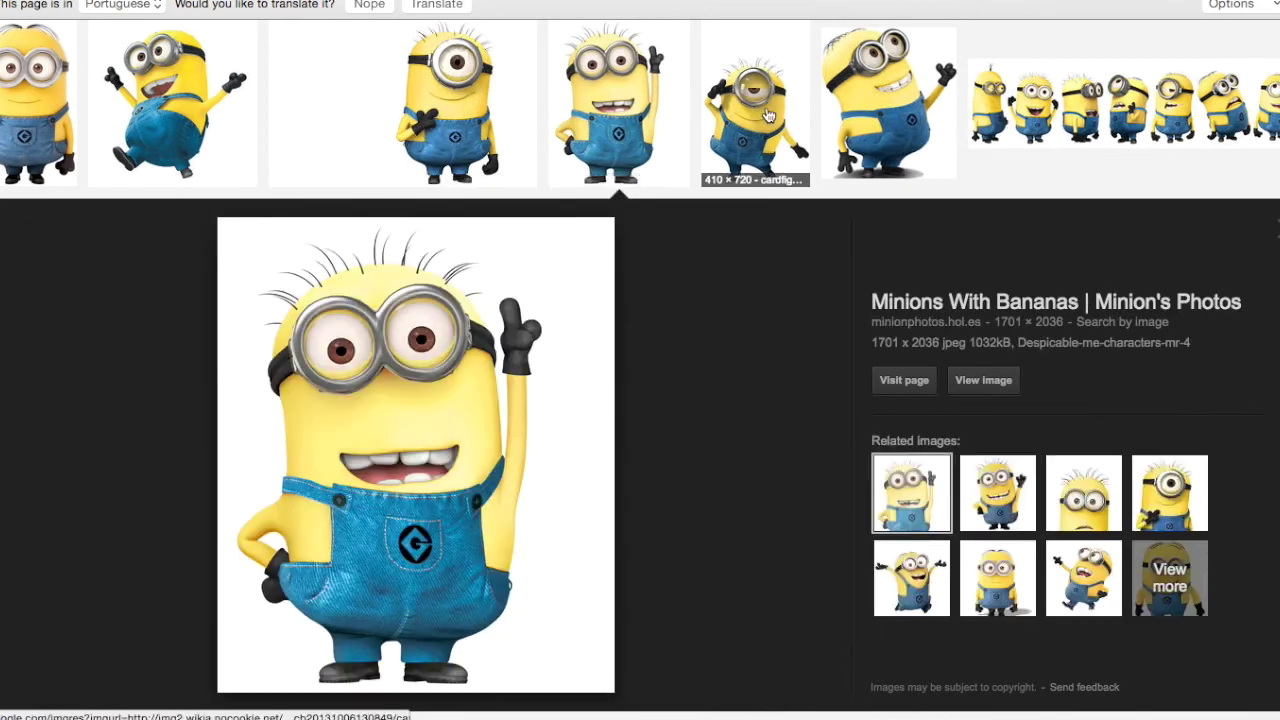
click(785, 118)
click(862, 113)
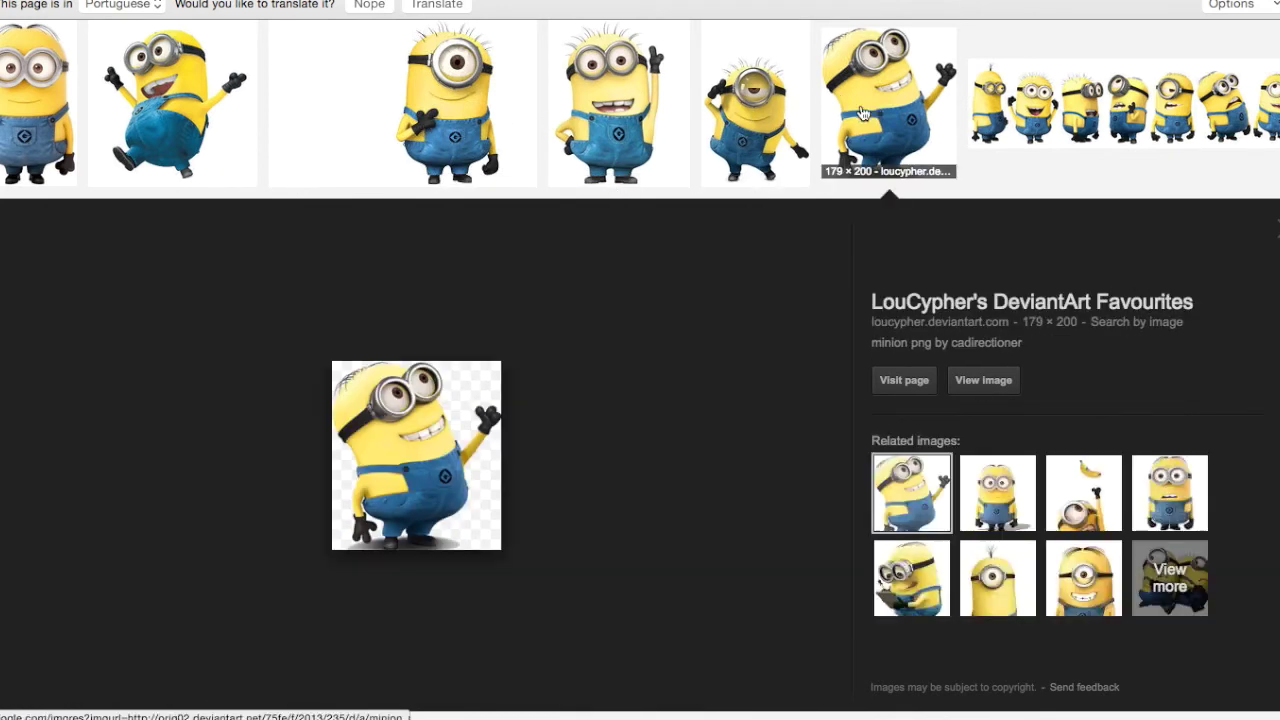
click(763, 125)
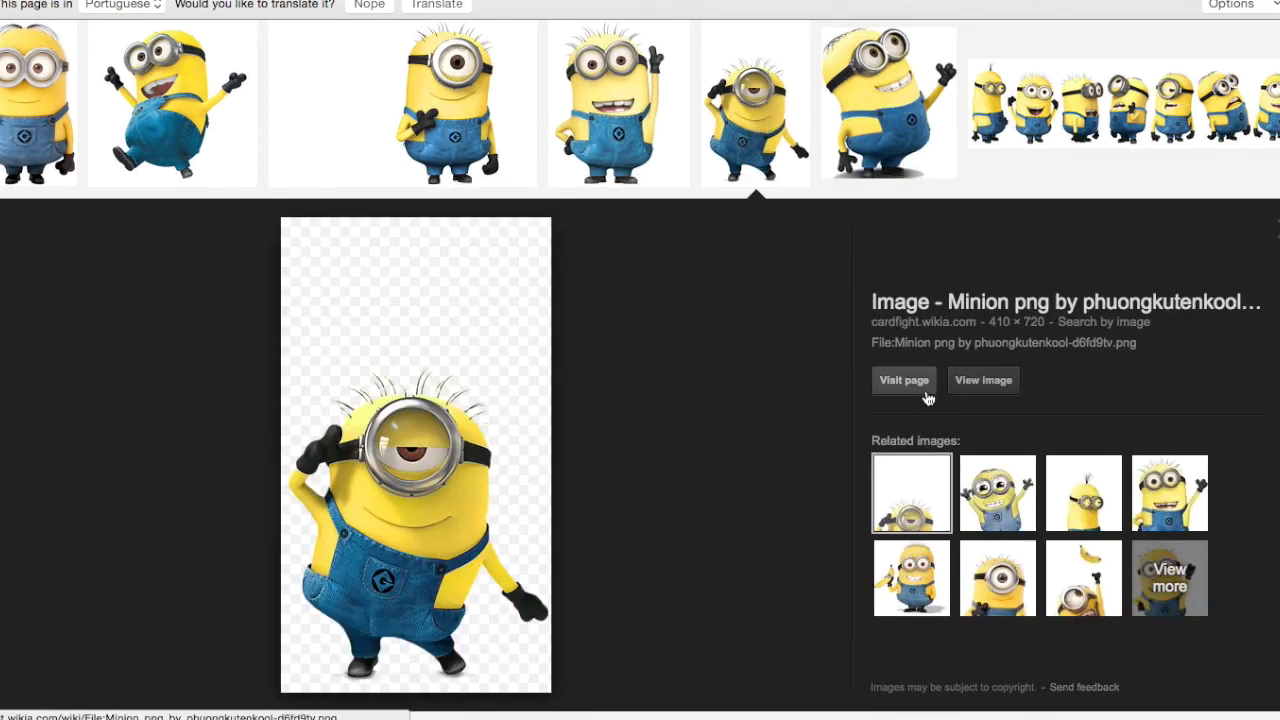
click(140, 93)
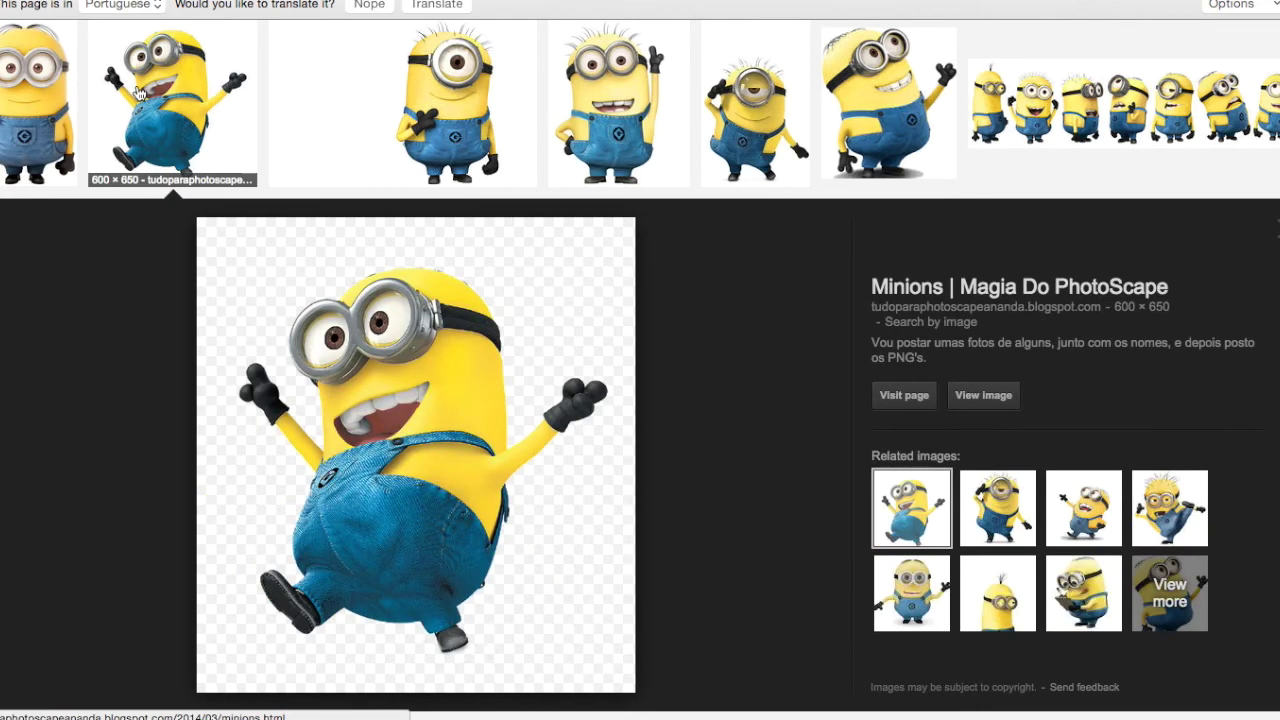
click(760, 120)
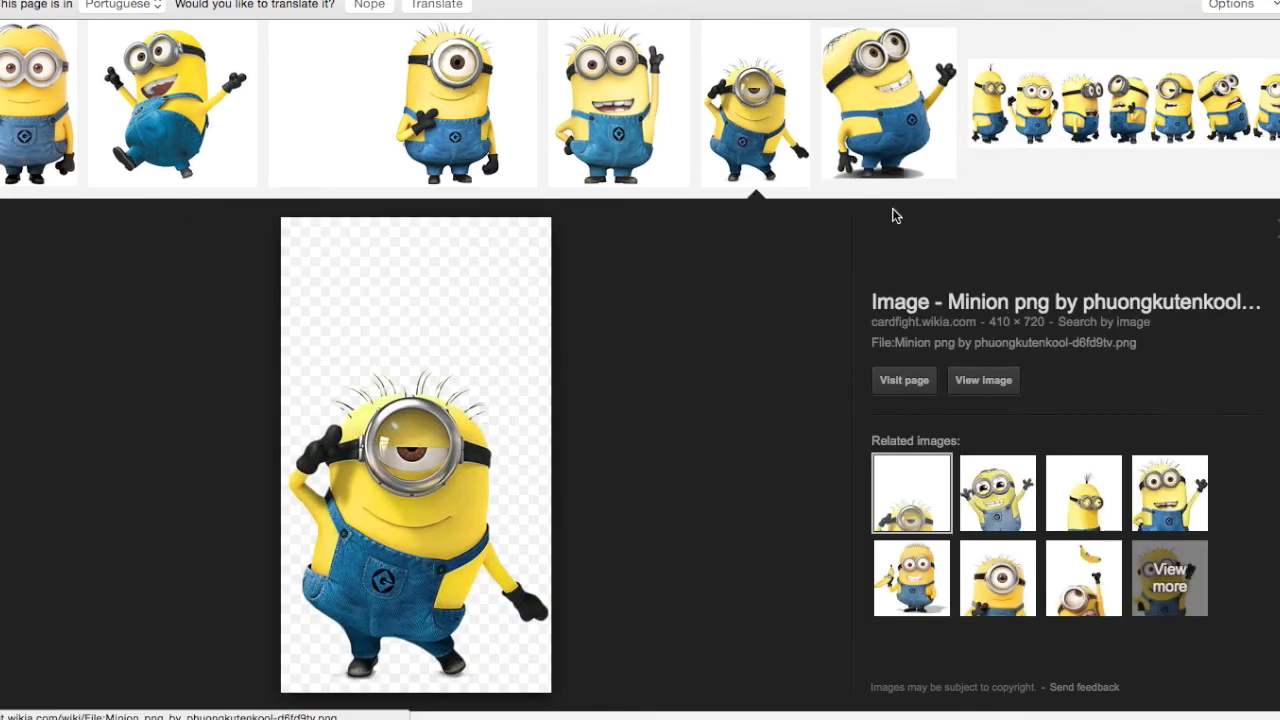
- Save the one-eyed minion image to the Desktop
right_click(318, 556)
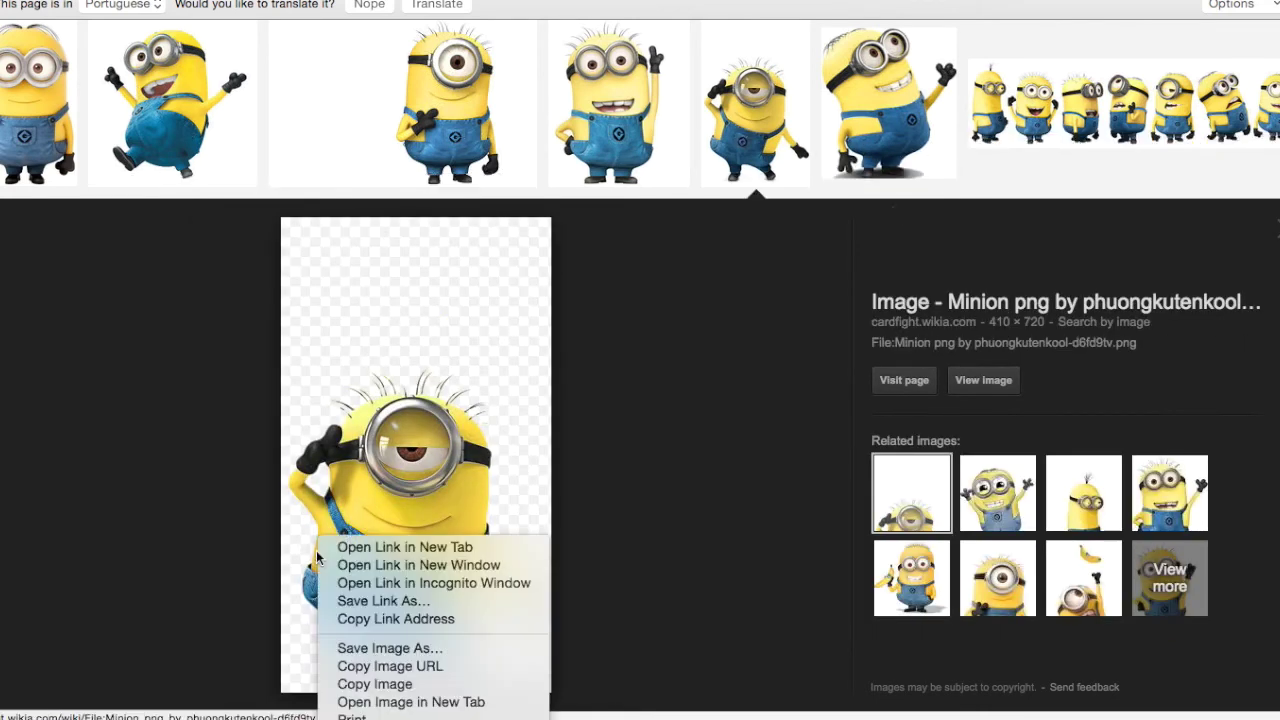
click(482, 652)
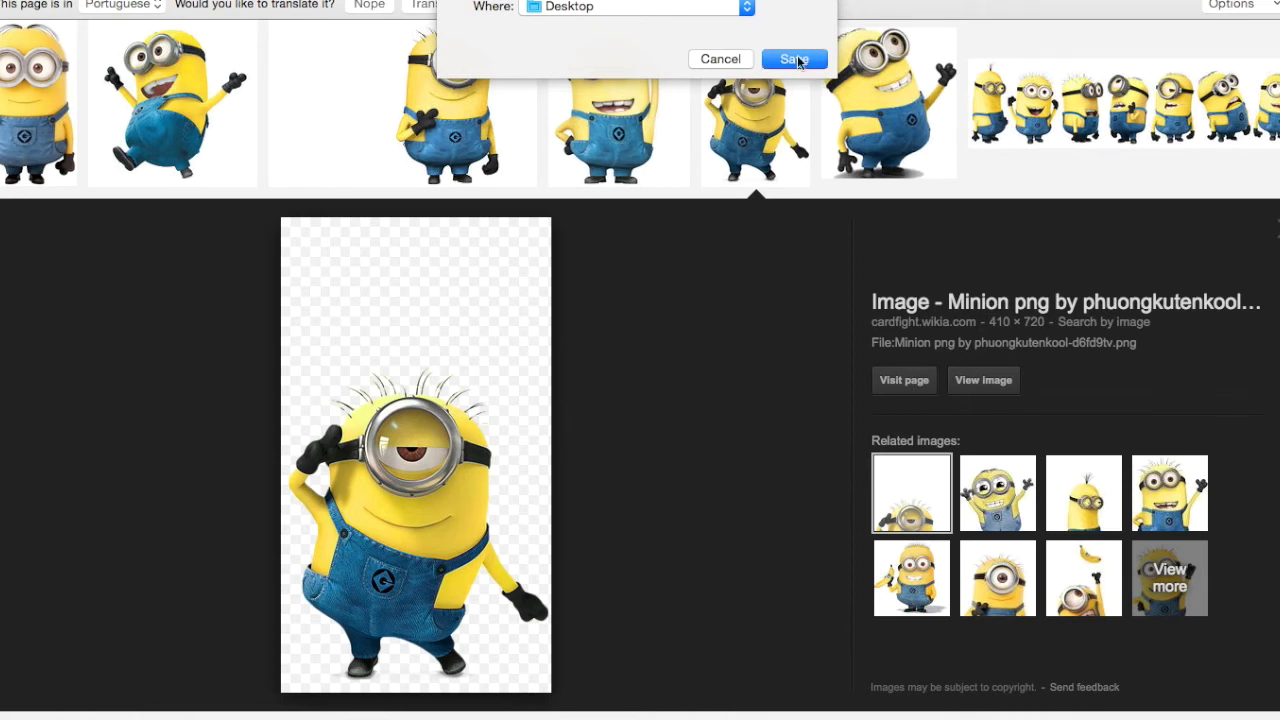
click(794, 59)
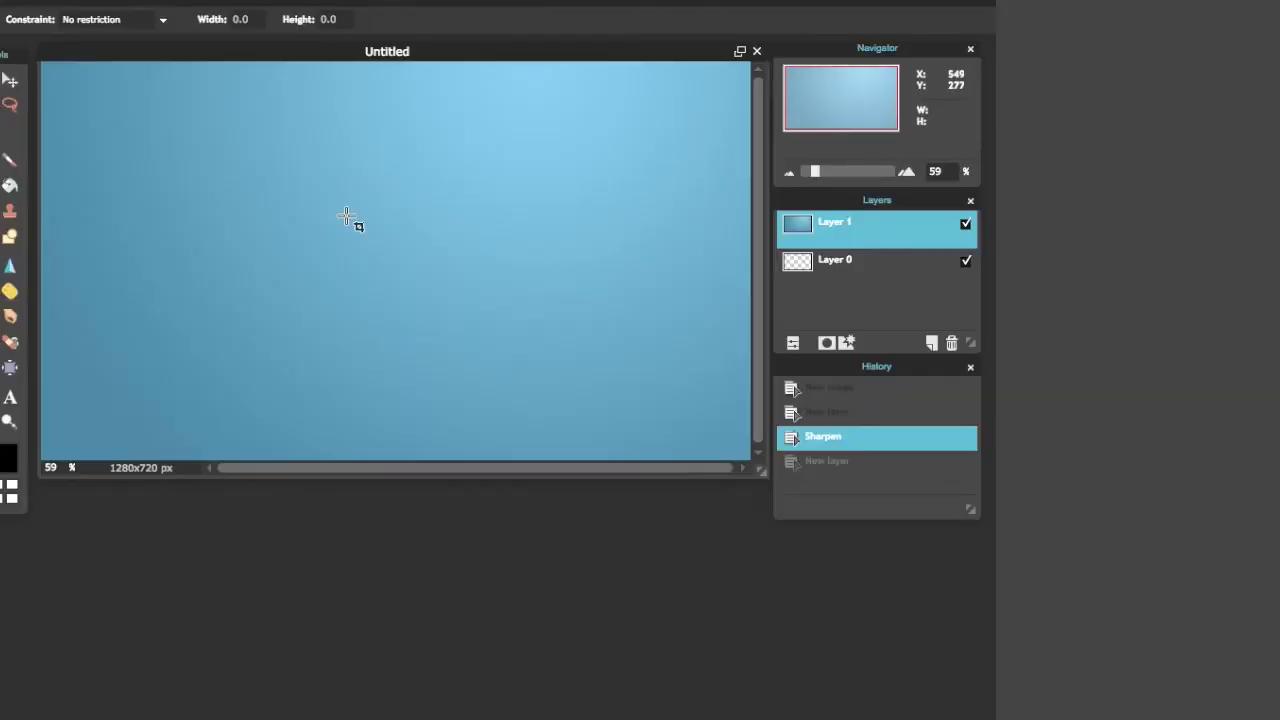
- Open minion.png from the Desktop in Pixlr Editor
click(12, 3)
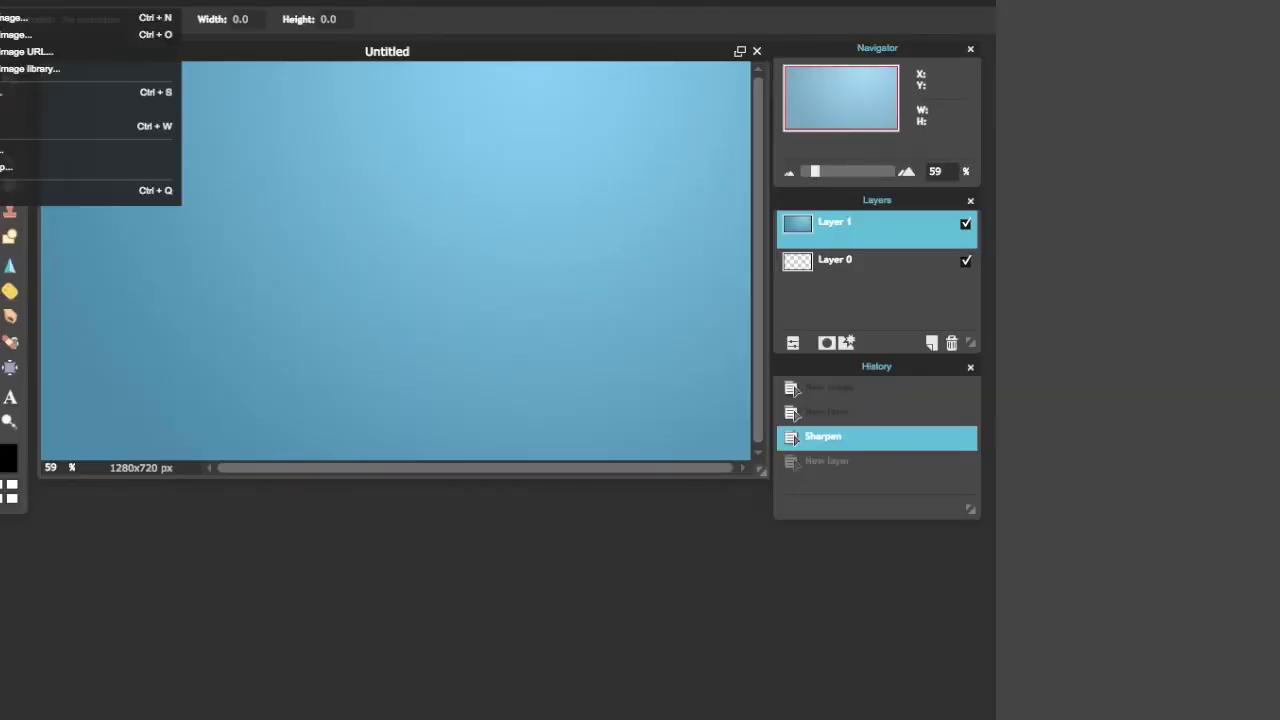
click(15, 36)
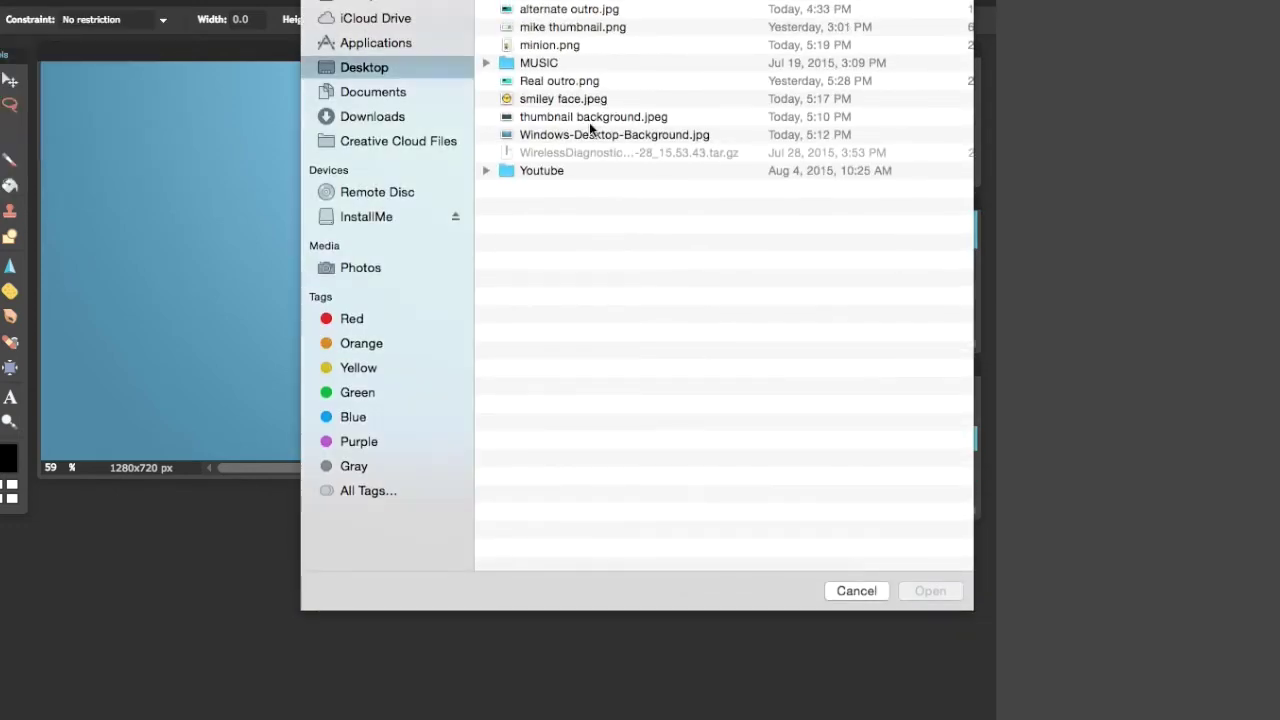
click(574, 47)
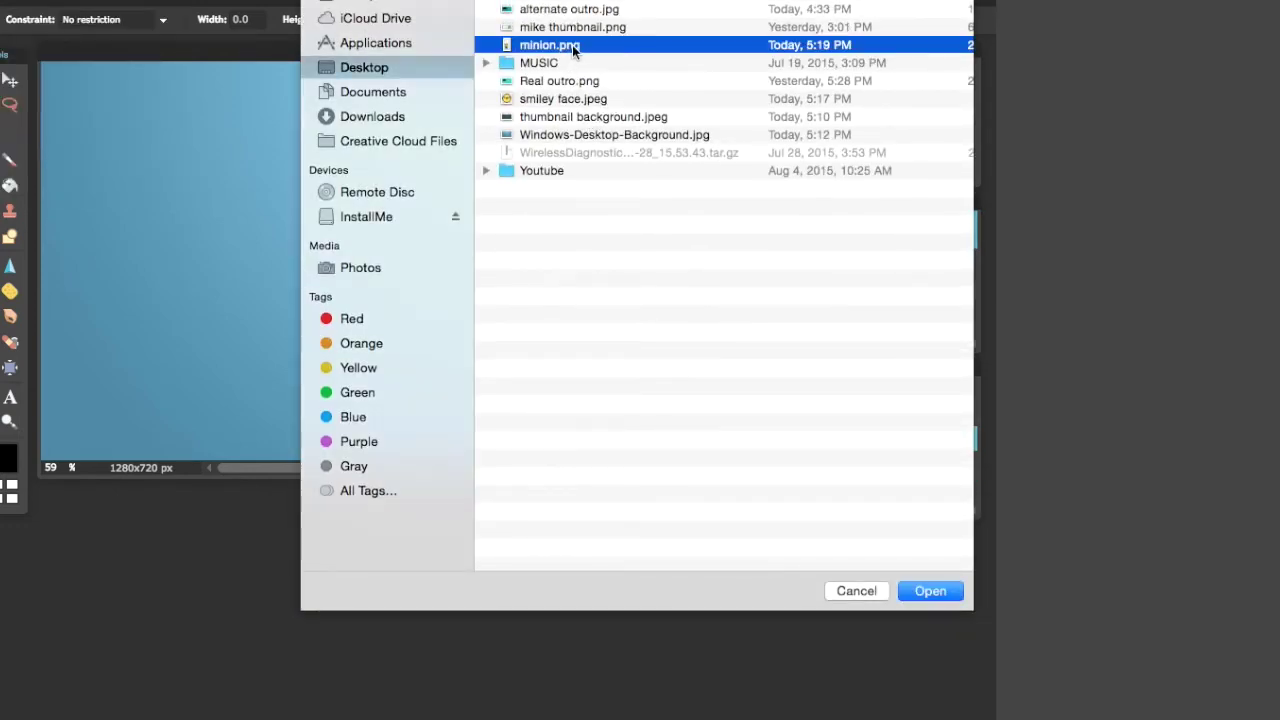
click(928, 591)
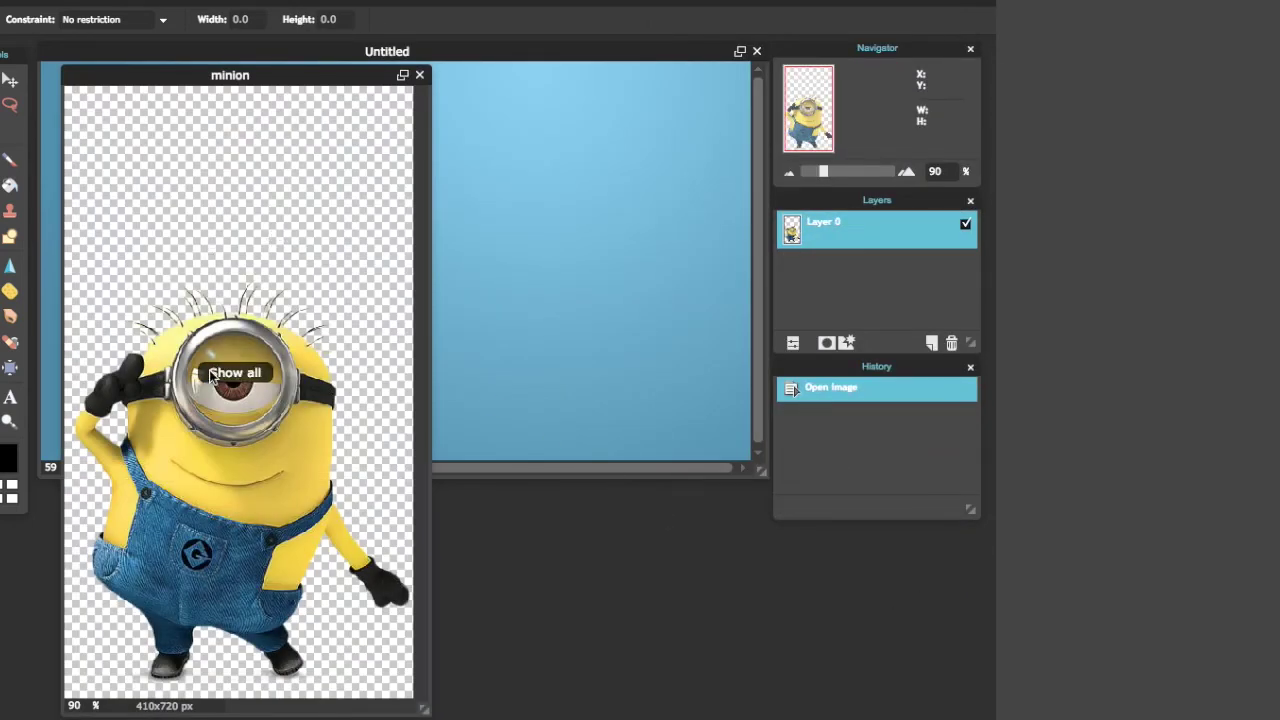
- Copy the whole minion image and paste it into the Untitled canvas as a new layer
key(ctrl+a)
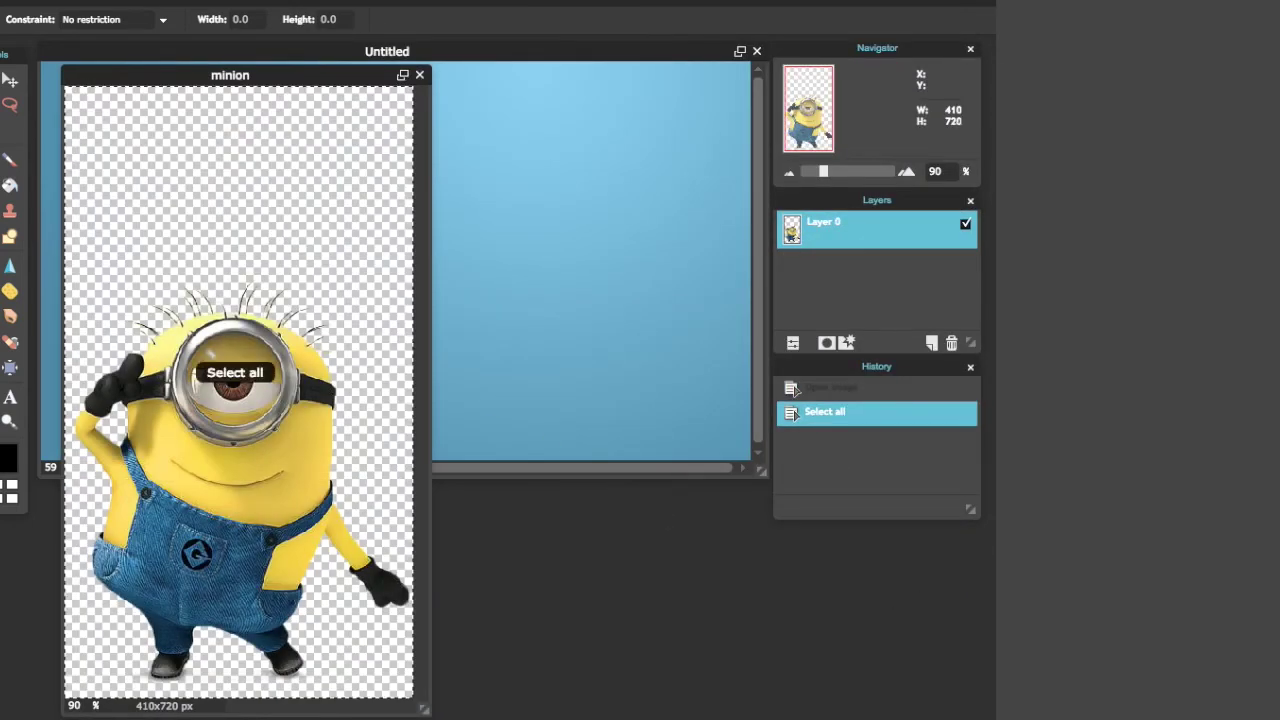
key(ctrl+c)
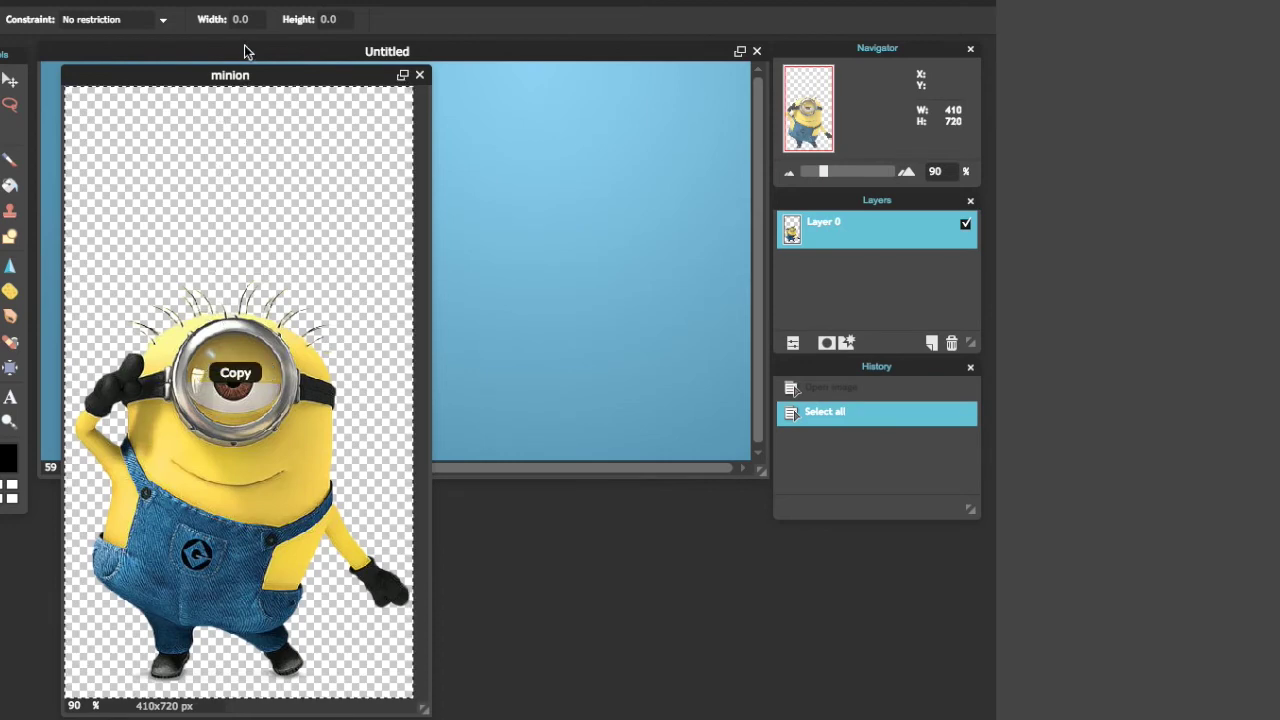
drag(242, 80, 551, 559)
click(484, 376)
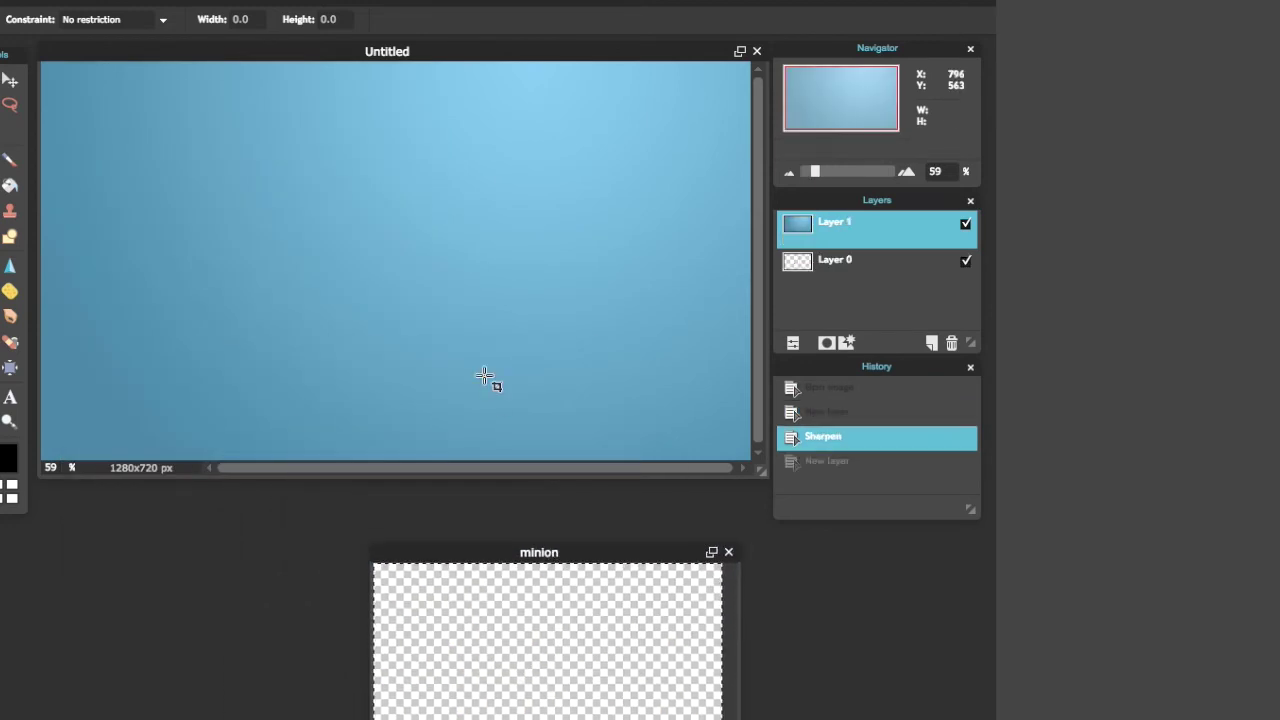
key(ctrl+v)
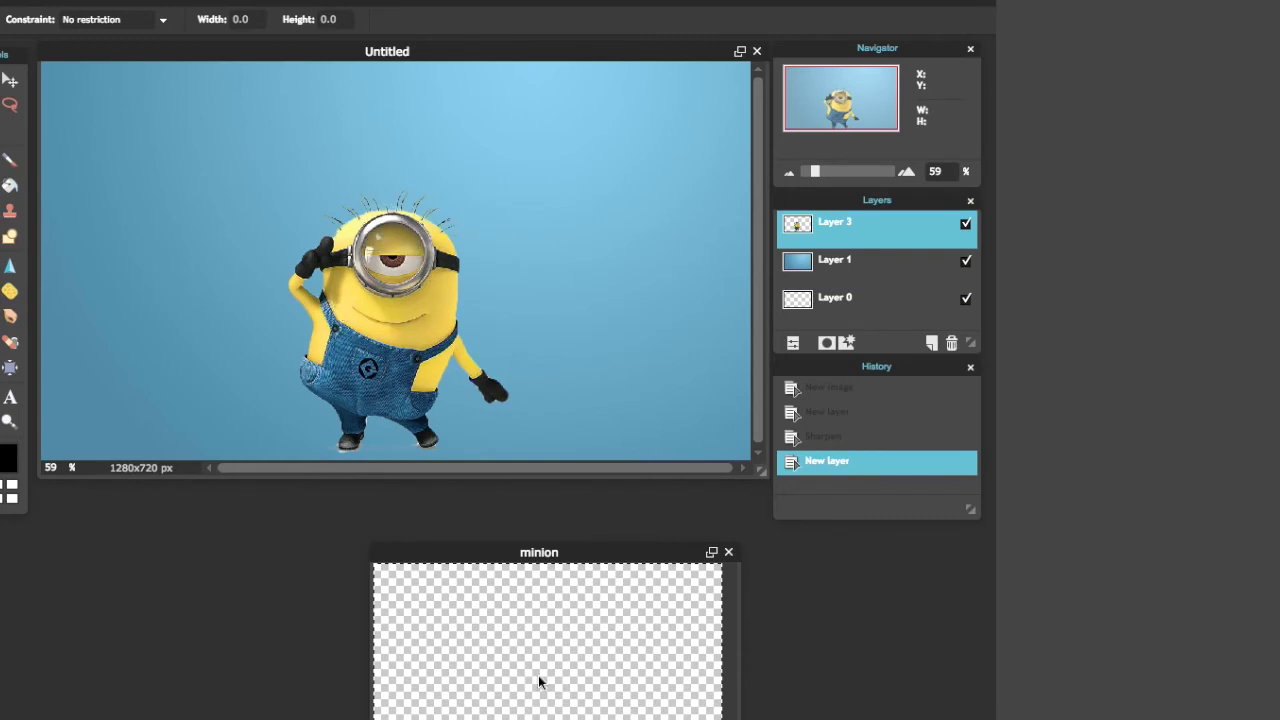
- Close minion.png without saving it
click(622, 545)
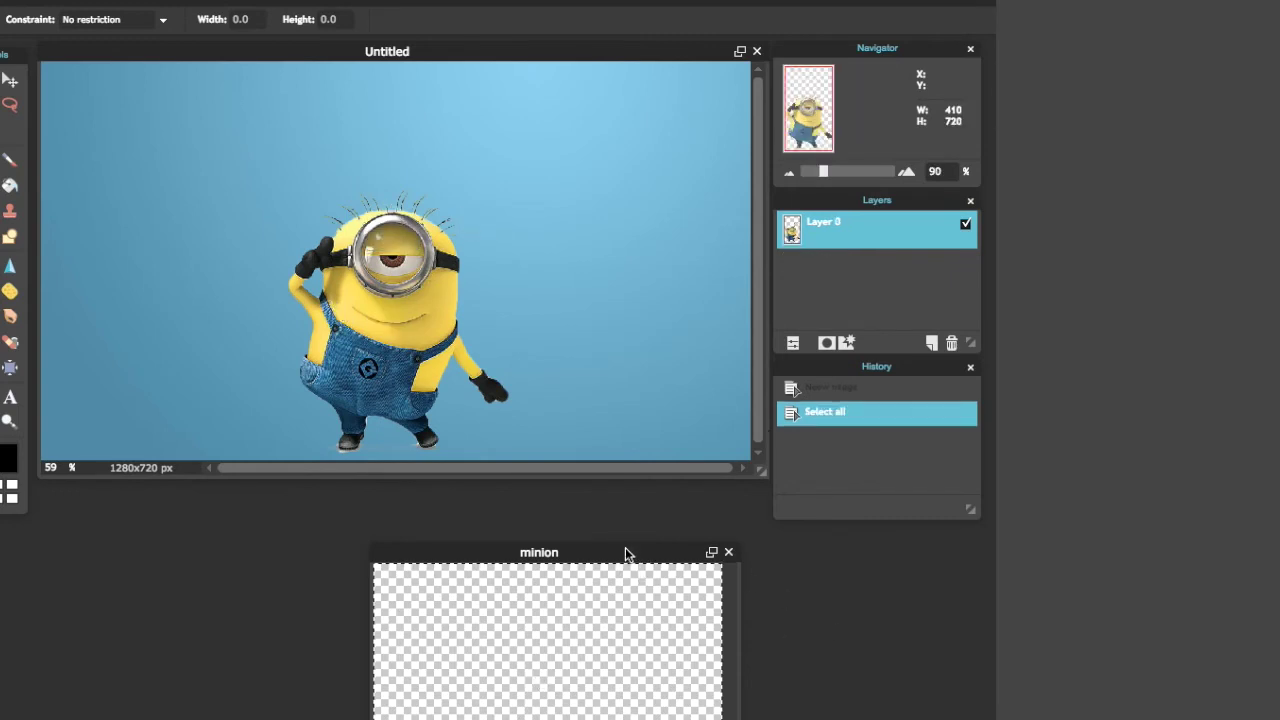
click(728, 552)
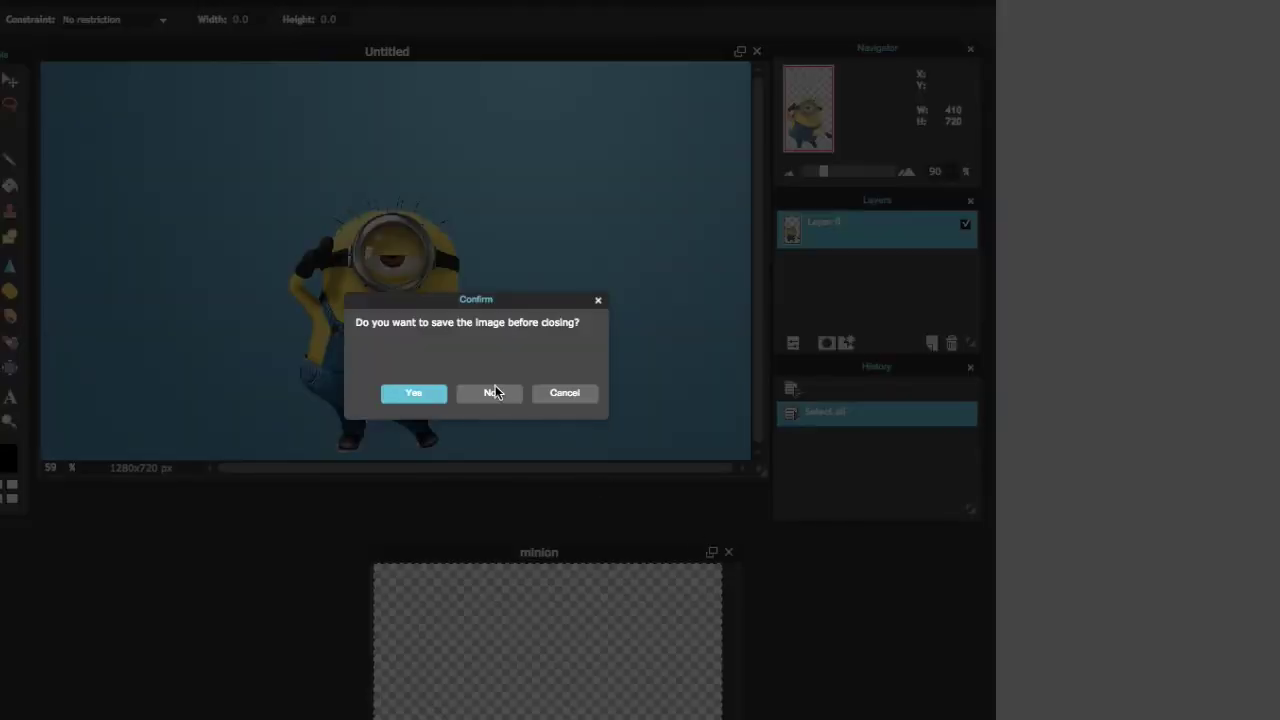
click(493, 393)
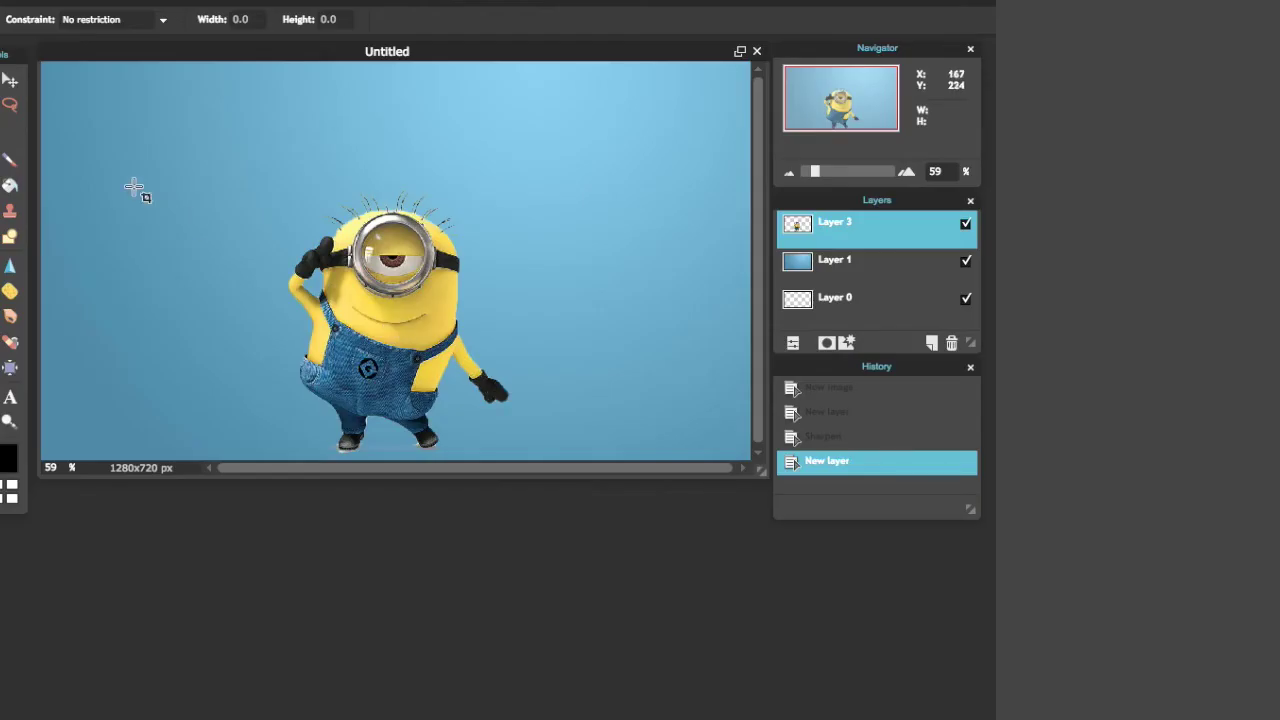
click(10, 80)
- Shift a minion right, close the trampoline image unsaved, and nudge Layer 3's minion left and down
drag(332, 295, 533, 308)
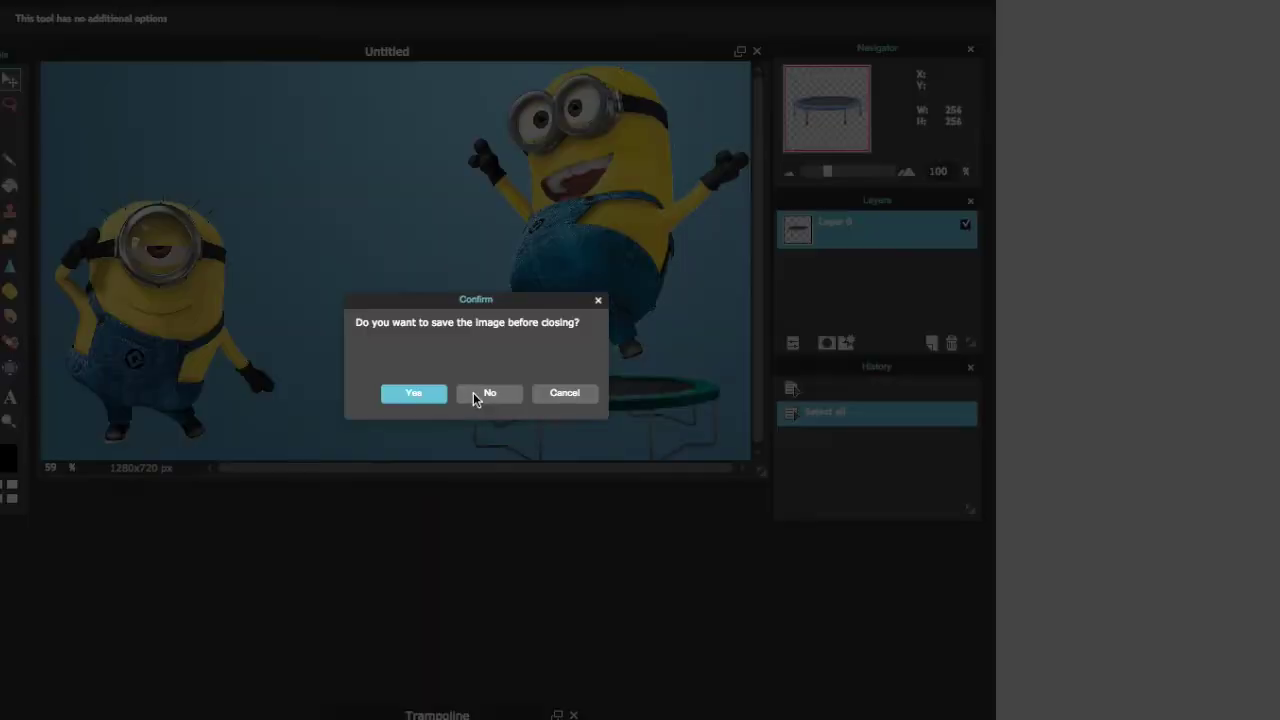
click(474, 397)
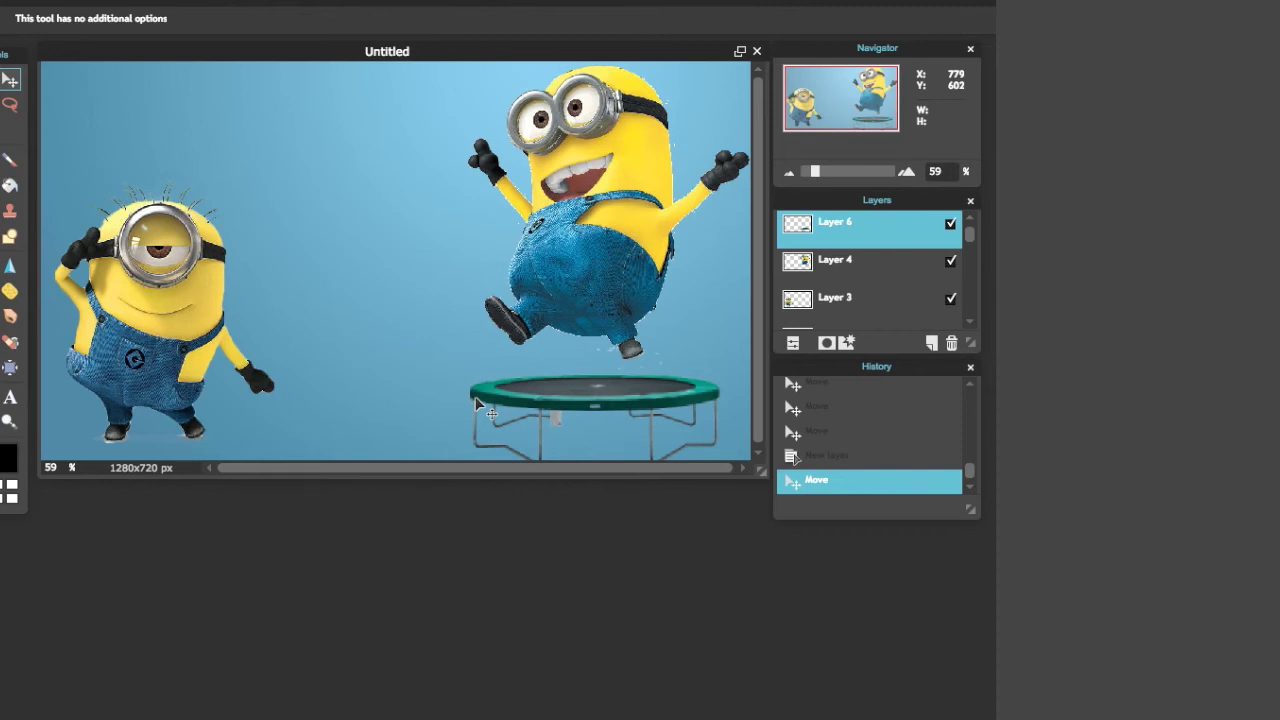
drag(973, 242, 977, 259)
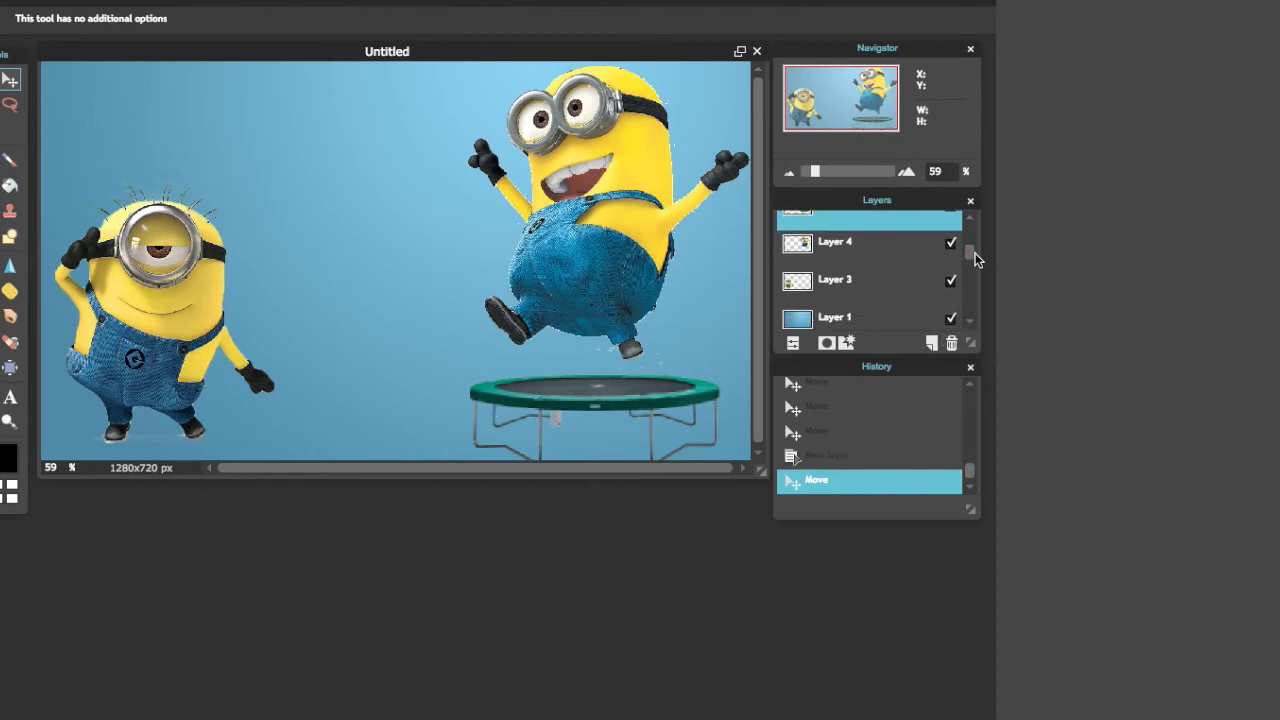
click(871, 281)
drag(146, 289, 139, 296)
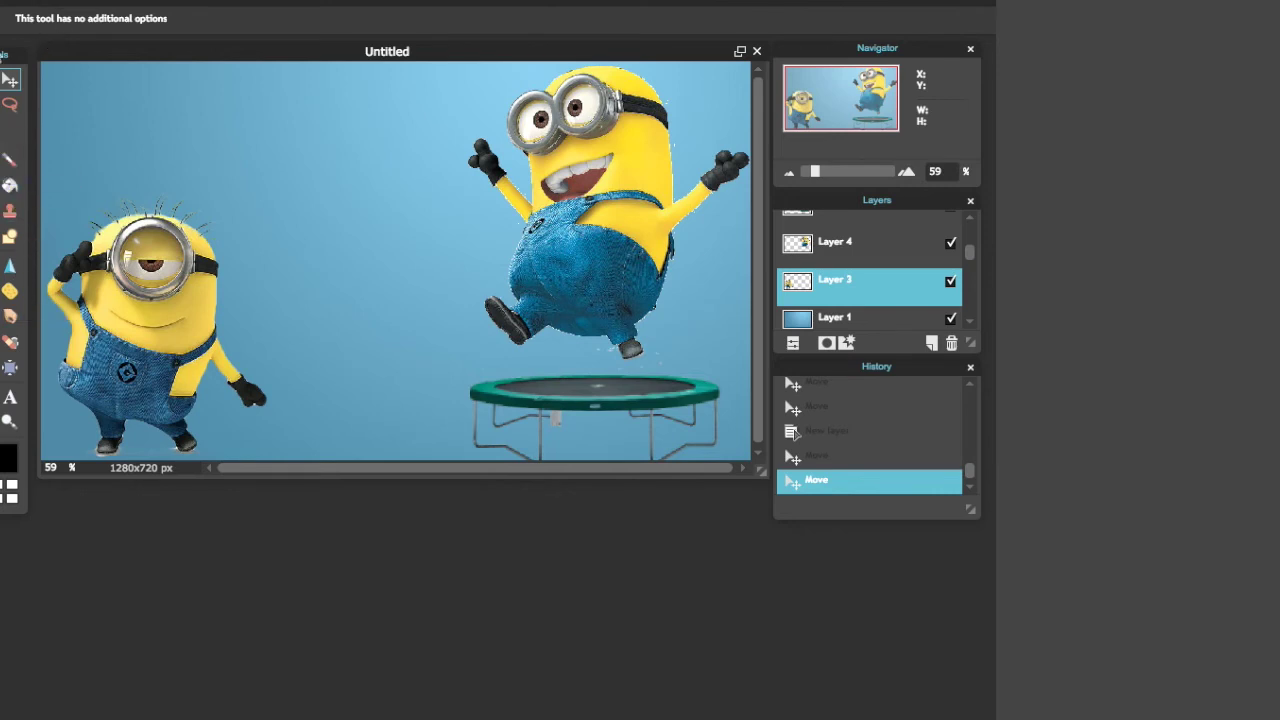
- Switch to the Text tool to begin adding the title
click(10, 397)
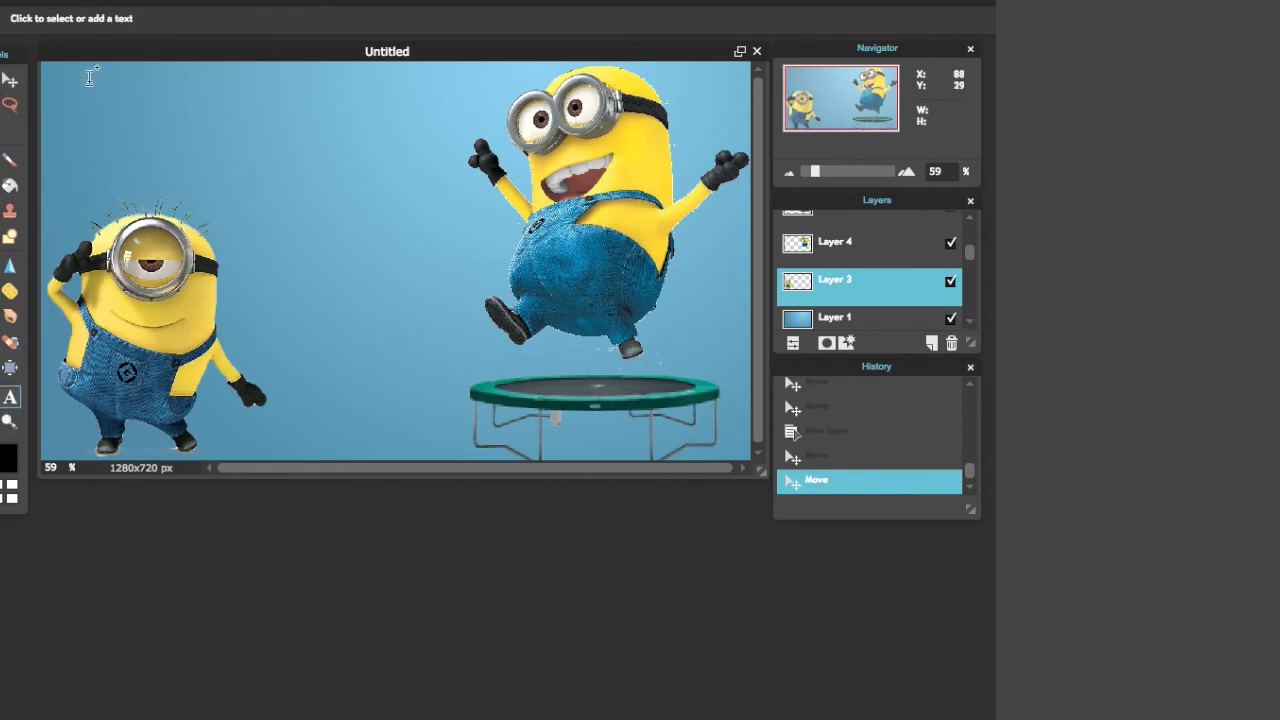
- Type the title 'AWESOME THUMBNAIL' in a text box at the canvas top-left, fixing a typo
mouse_move(66, 55)
mouse_down()
mouse_move(66, 109)
mouse_move(63, 48)
mouse_up()
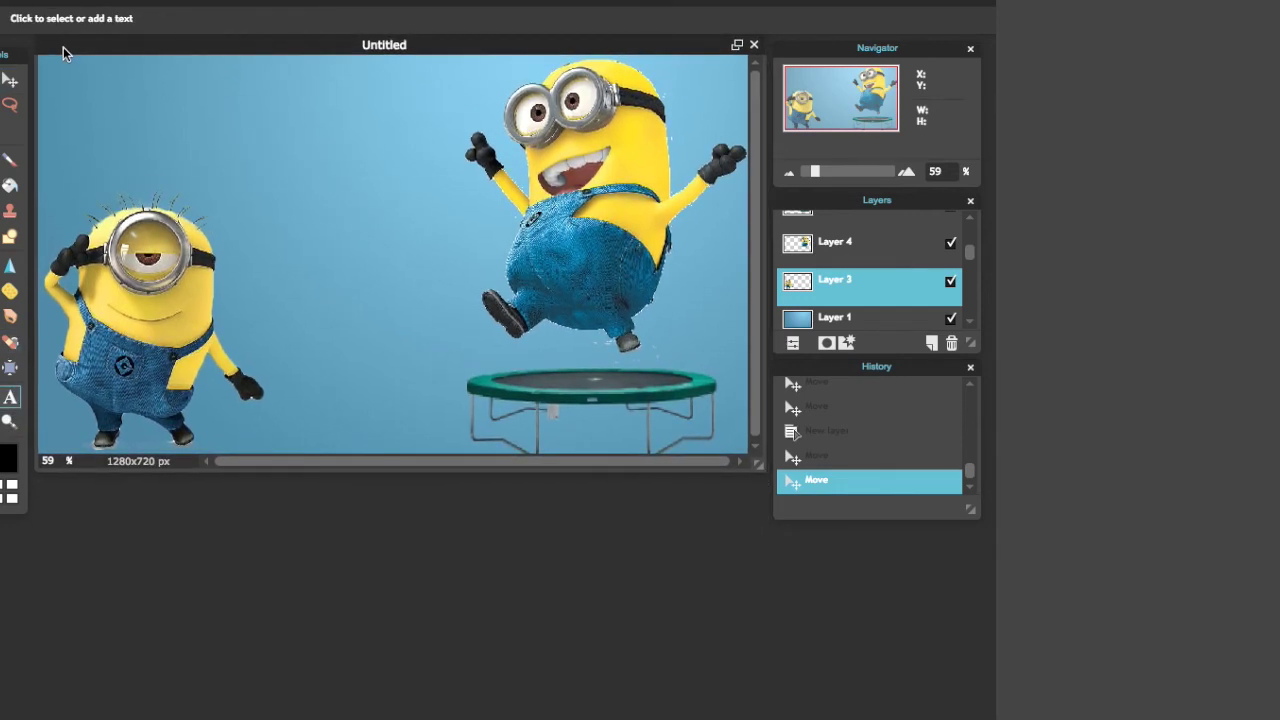
click(69, 88)
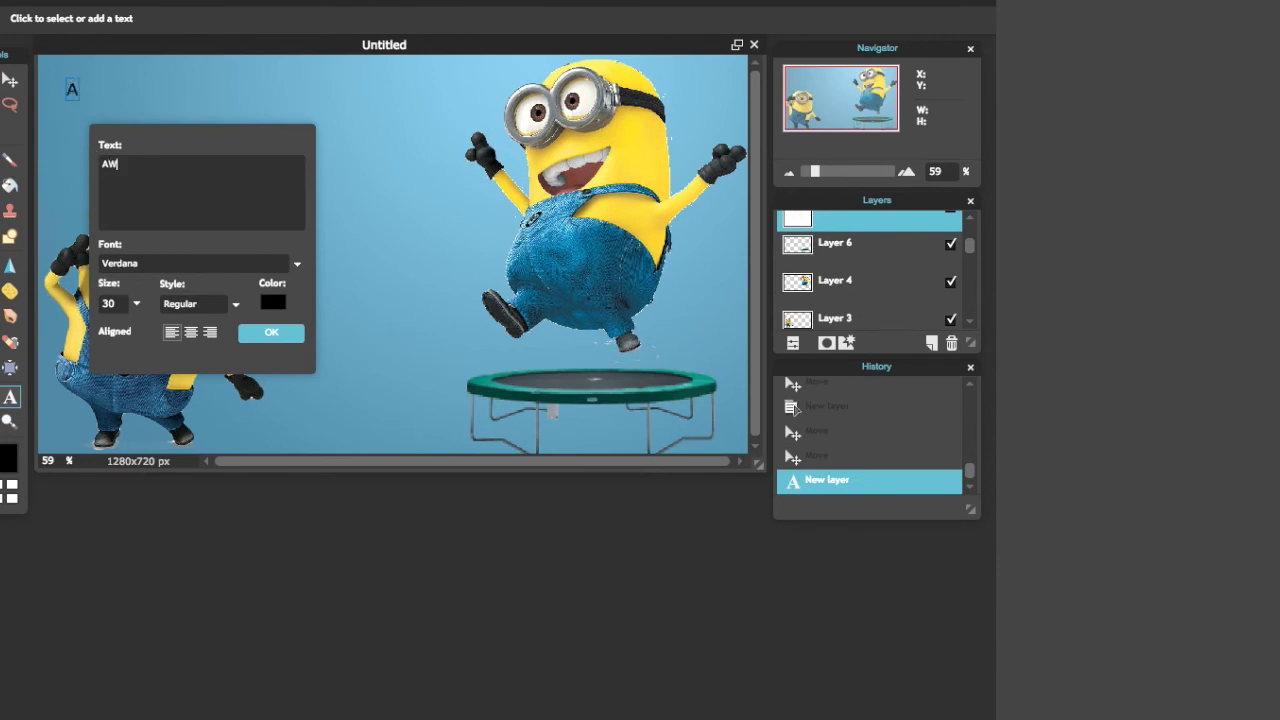
text(AWESI)
key(BackSpace)
key(BackSpace)
key(BackSpace)
key(BackSpace)
text(SOME )
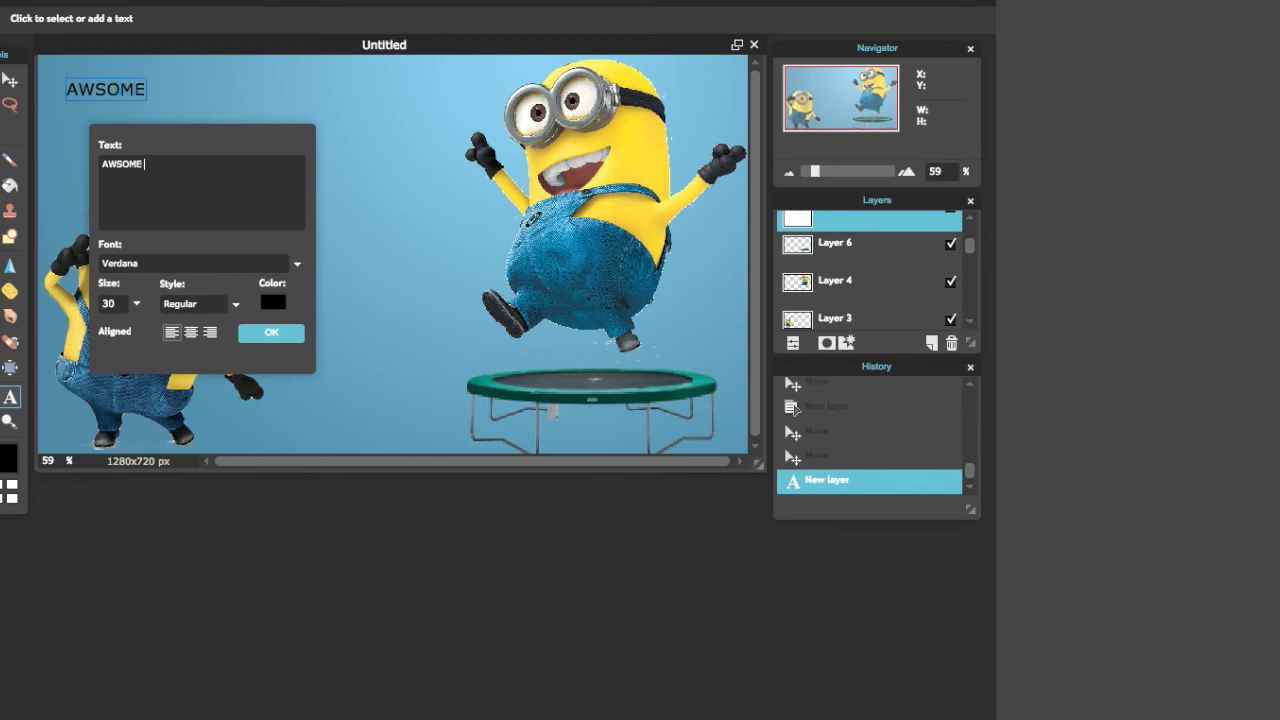
text(THUMBNAIL)
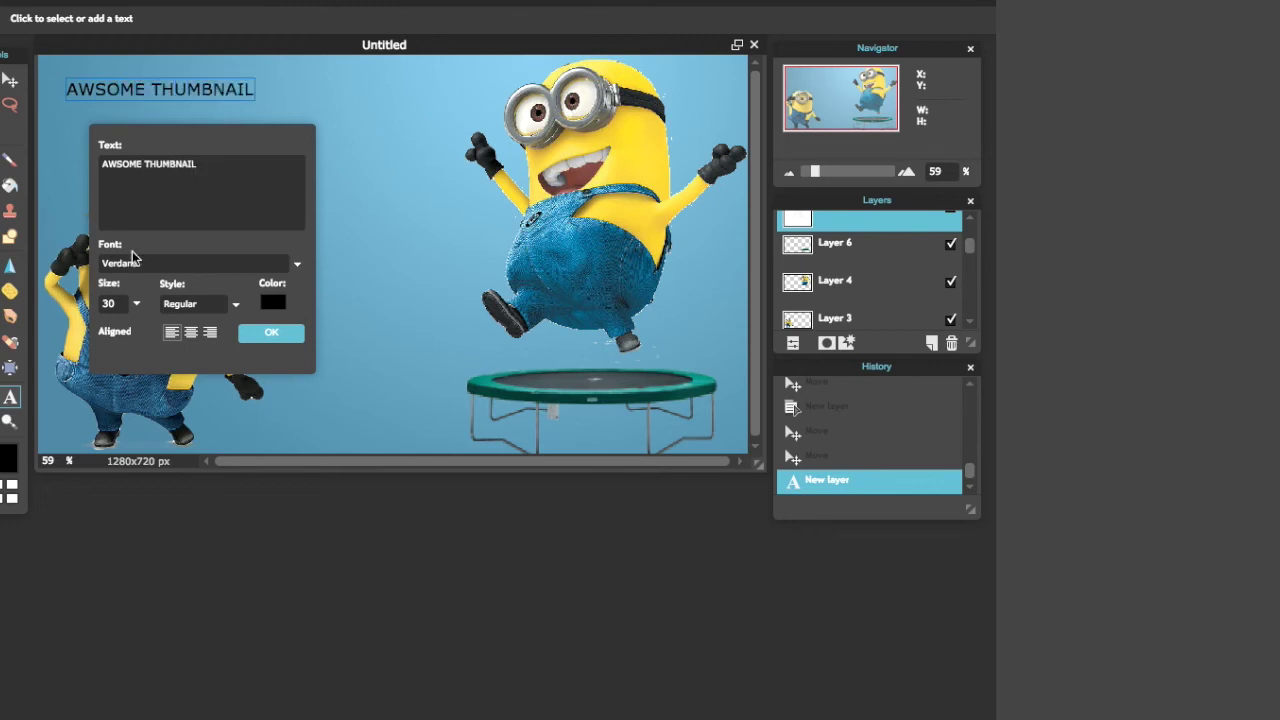
click(226, 264)
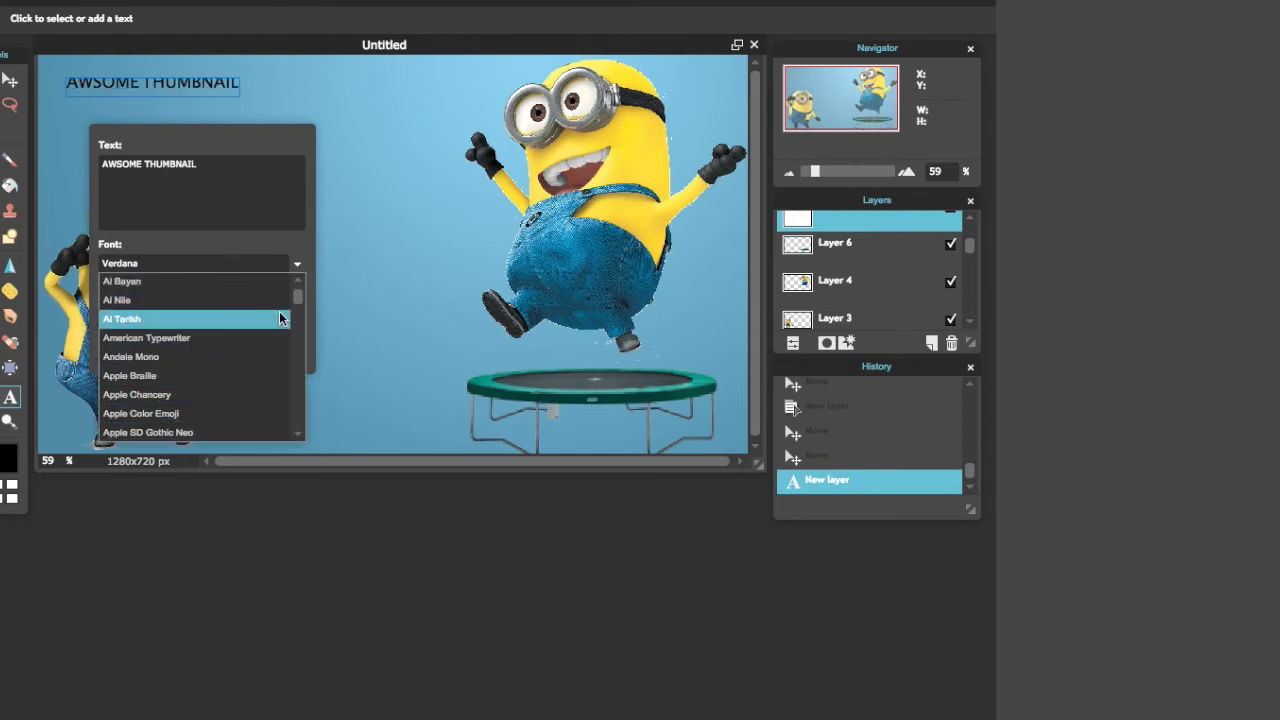
drag(298, 295, 299, 323)
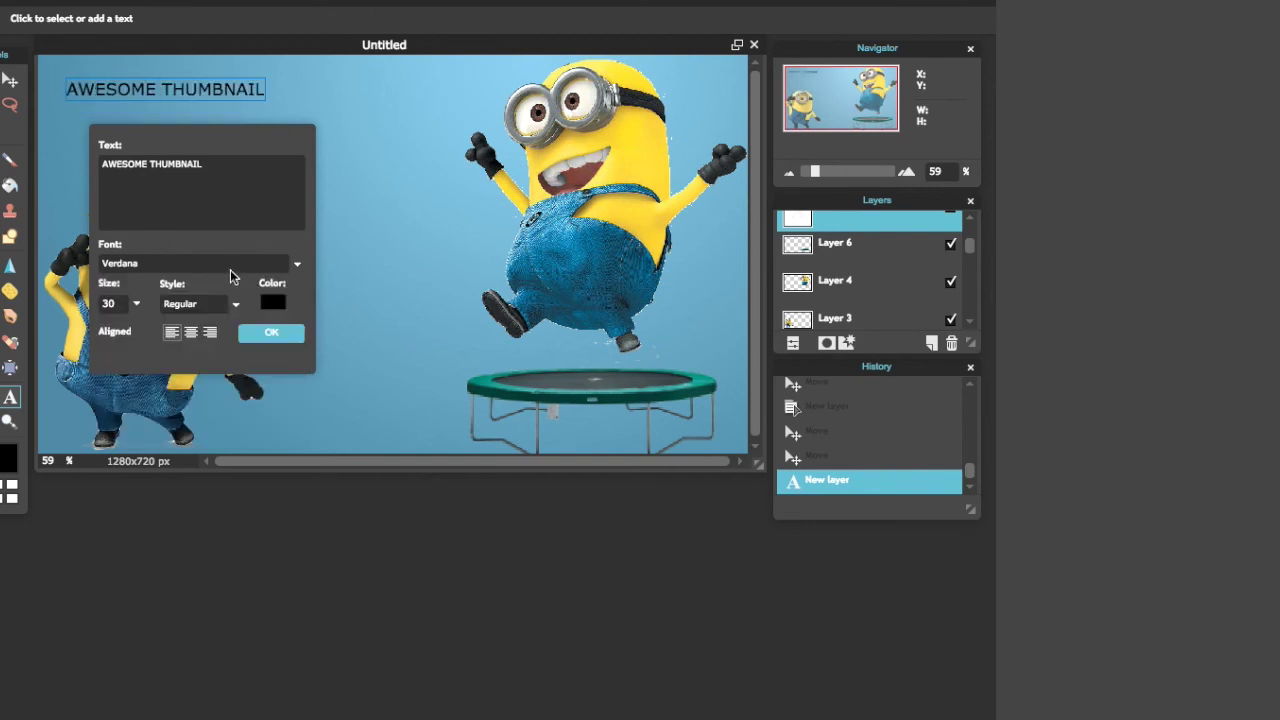
click(230, 265)
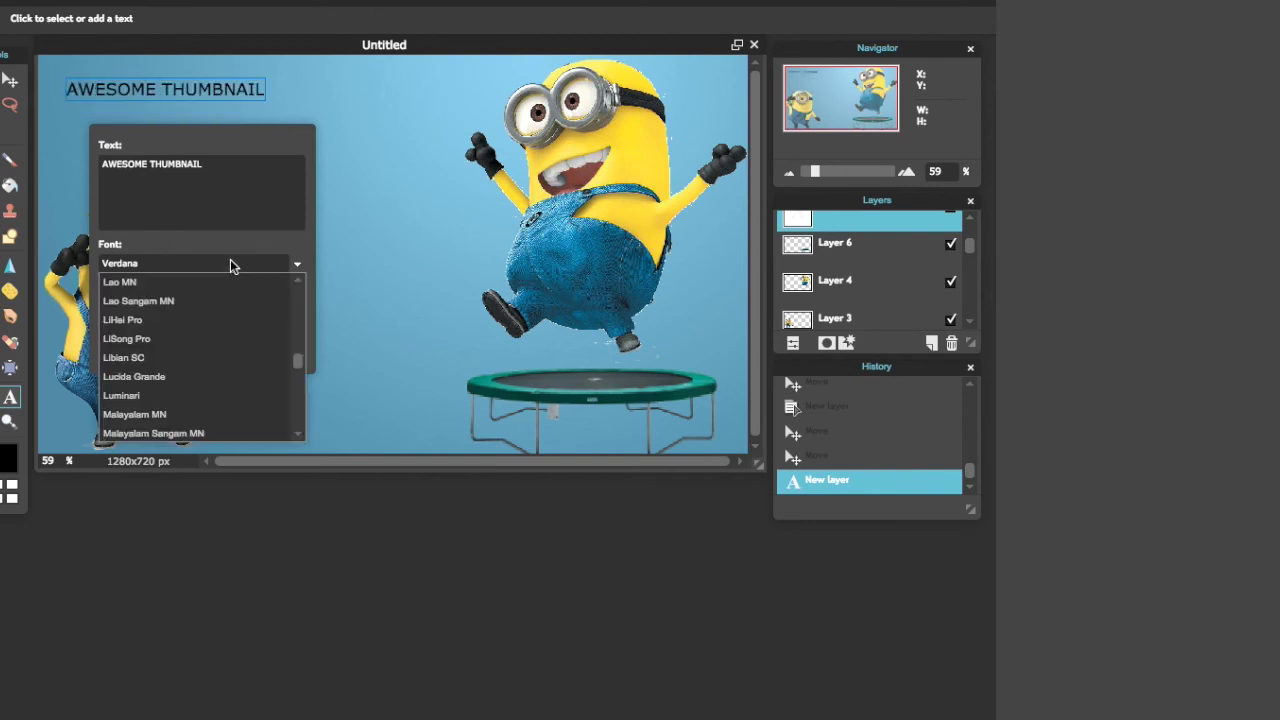
- Set the title font to Silom and append '!!!' to the text
scroll(172, 393, down, 10)
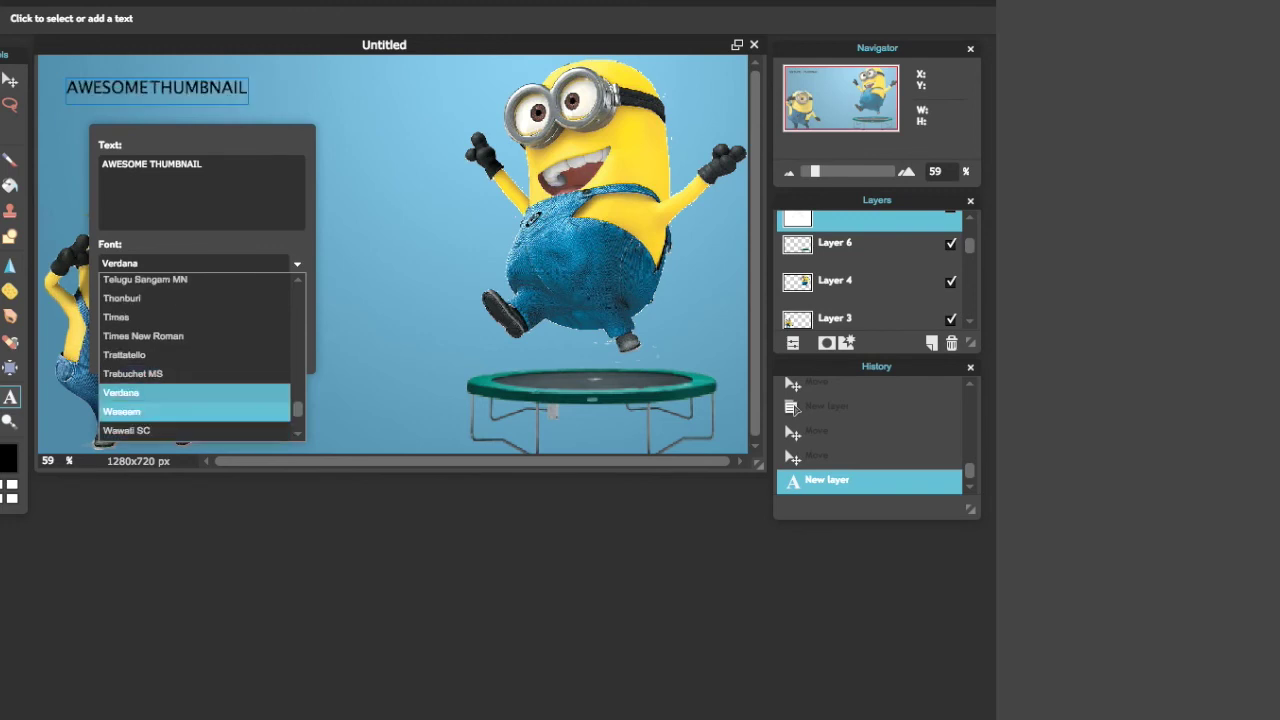
scroll(195, 299, up, 3)
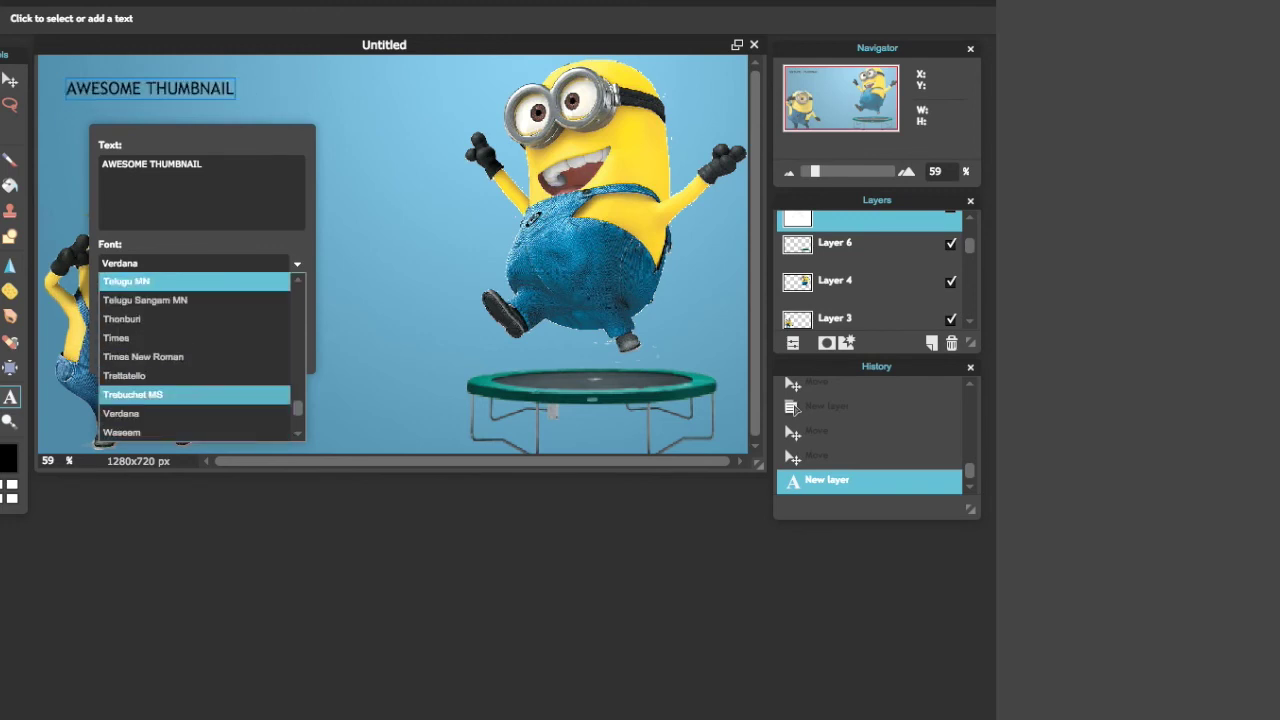
scroll(195, 360, up, 15)
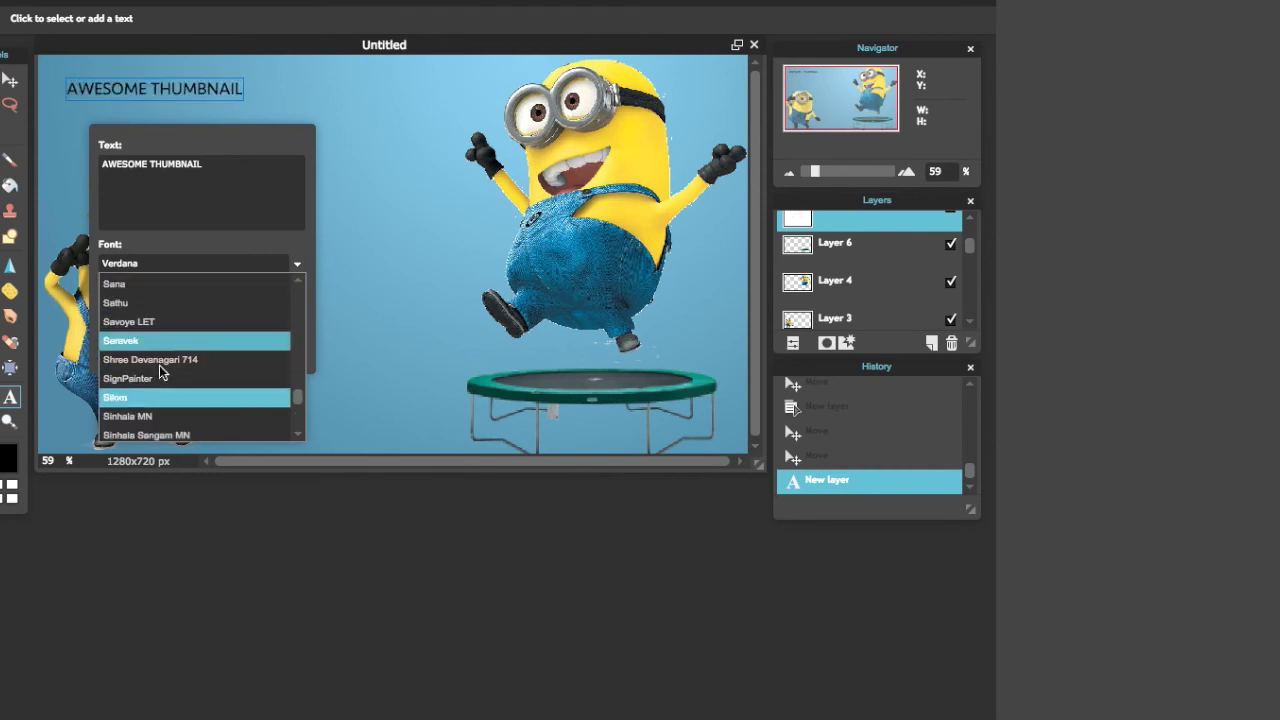
click(155, 398)
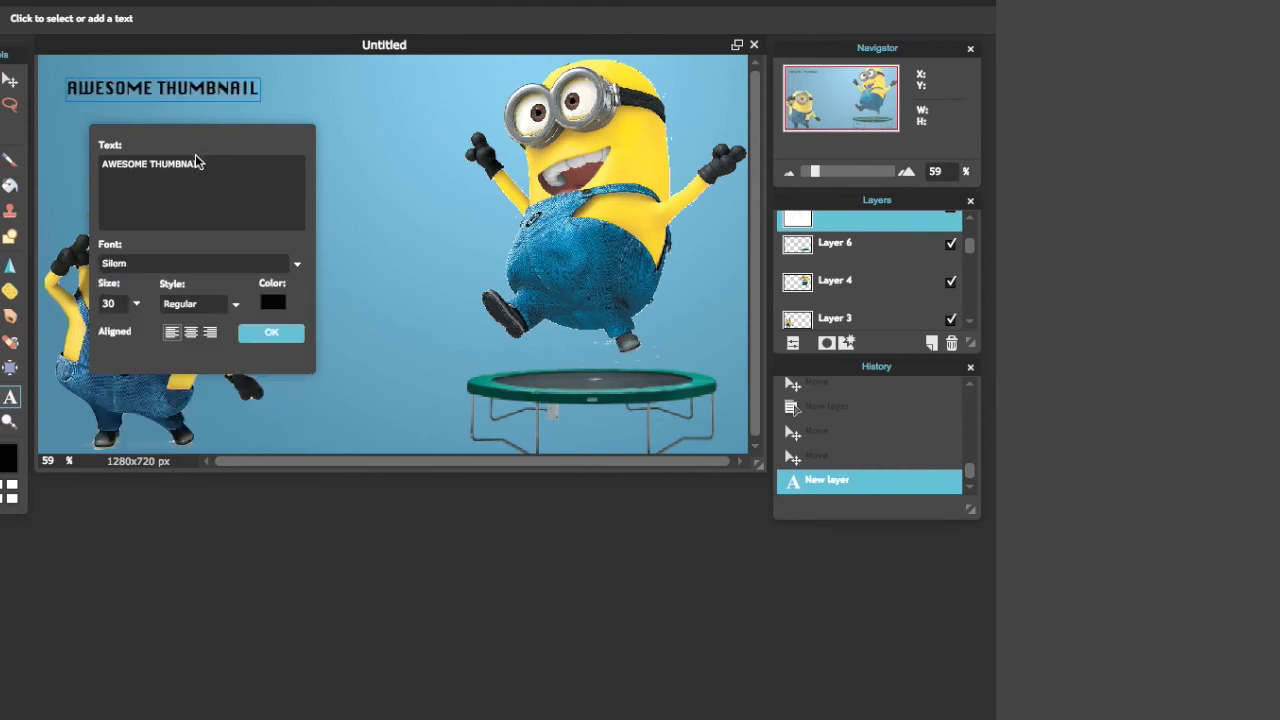
text(!!!)
- Raise the title text size to 56
click(136, 304)
drag(68, 333, 86, 337)
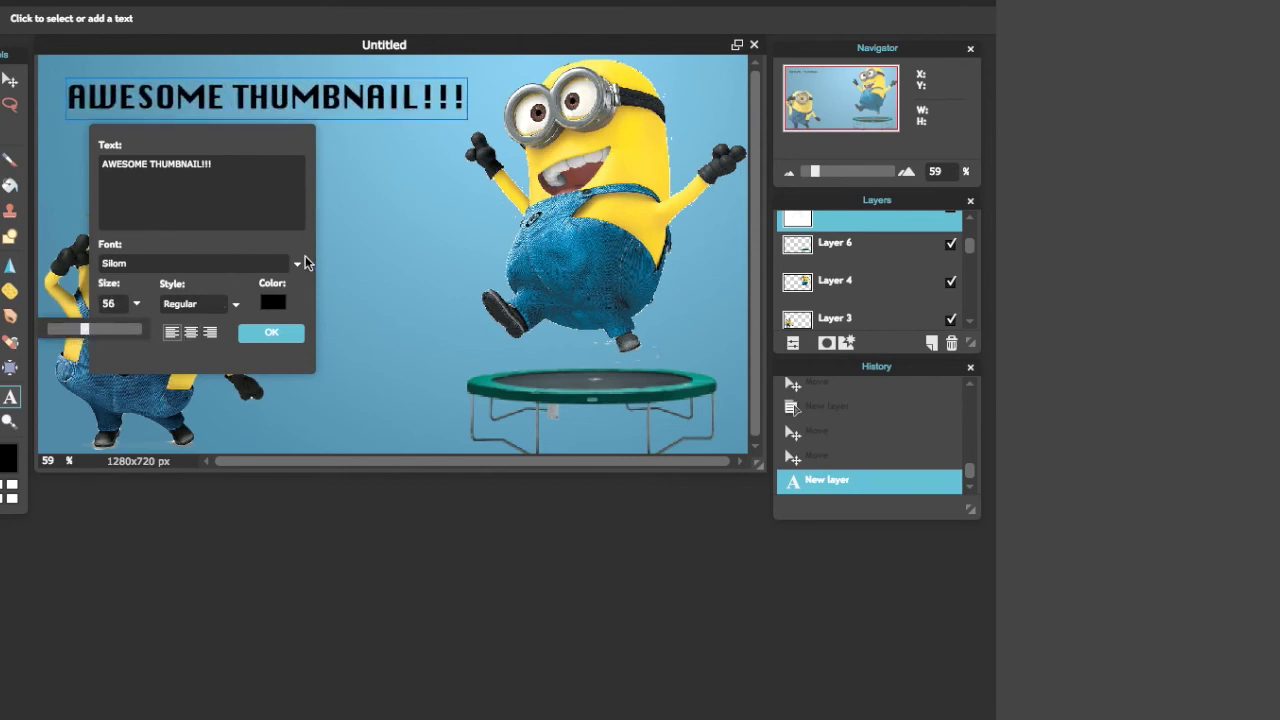
click(272, 303)
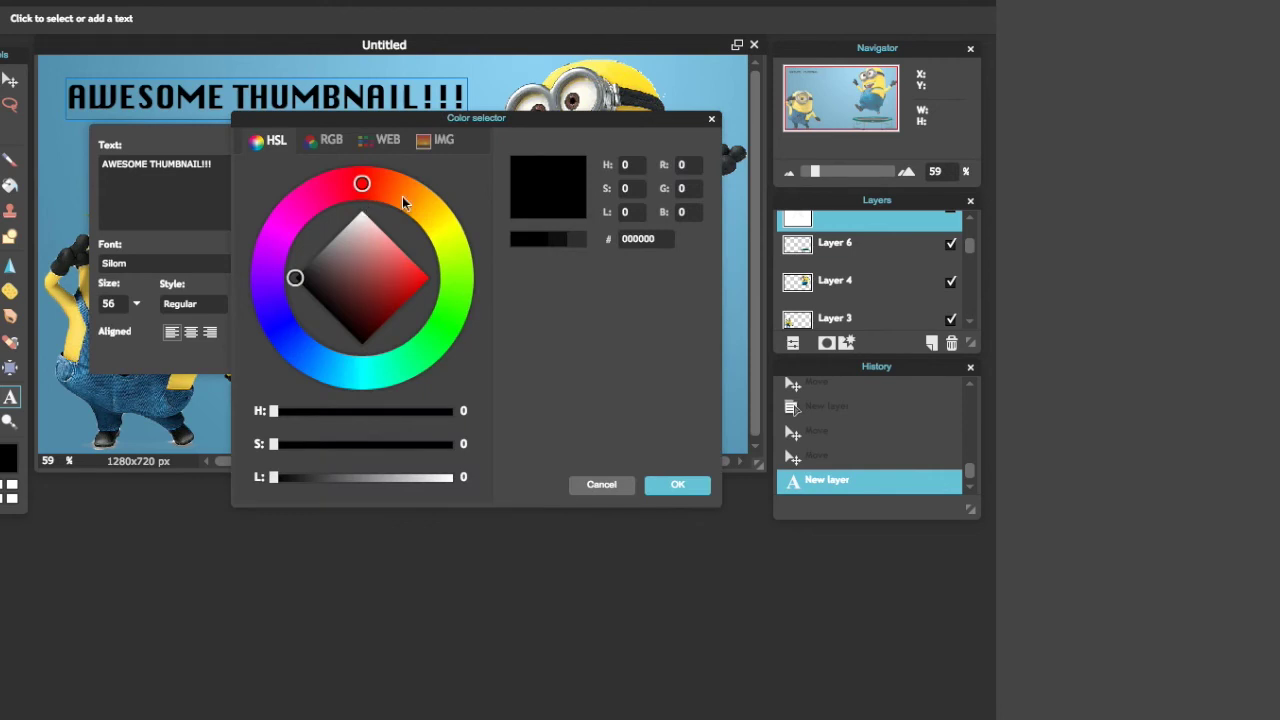
- Change the title text colour to a bright orange (c75b0e)
mouse_move(400, 198)
mouse_down()
mouse_move(420, 196)
mouse_move(394, 178)
mouse_move(409, 183)
mouse_up()
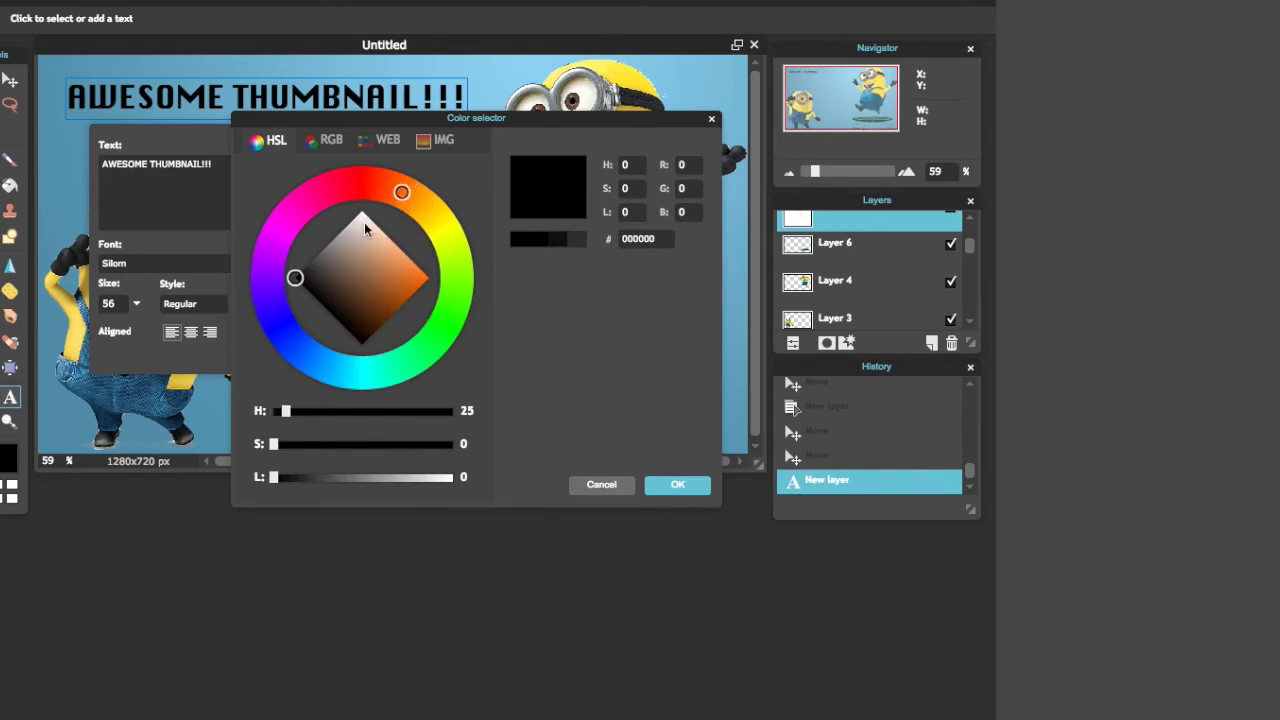
drag(297, 281, 410, 291)
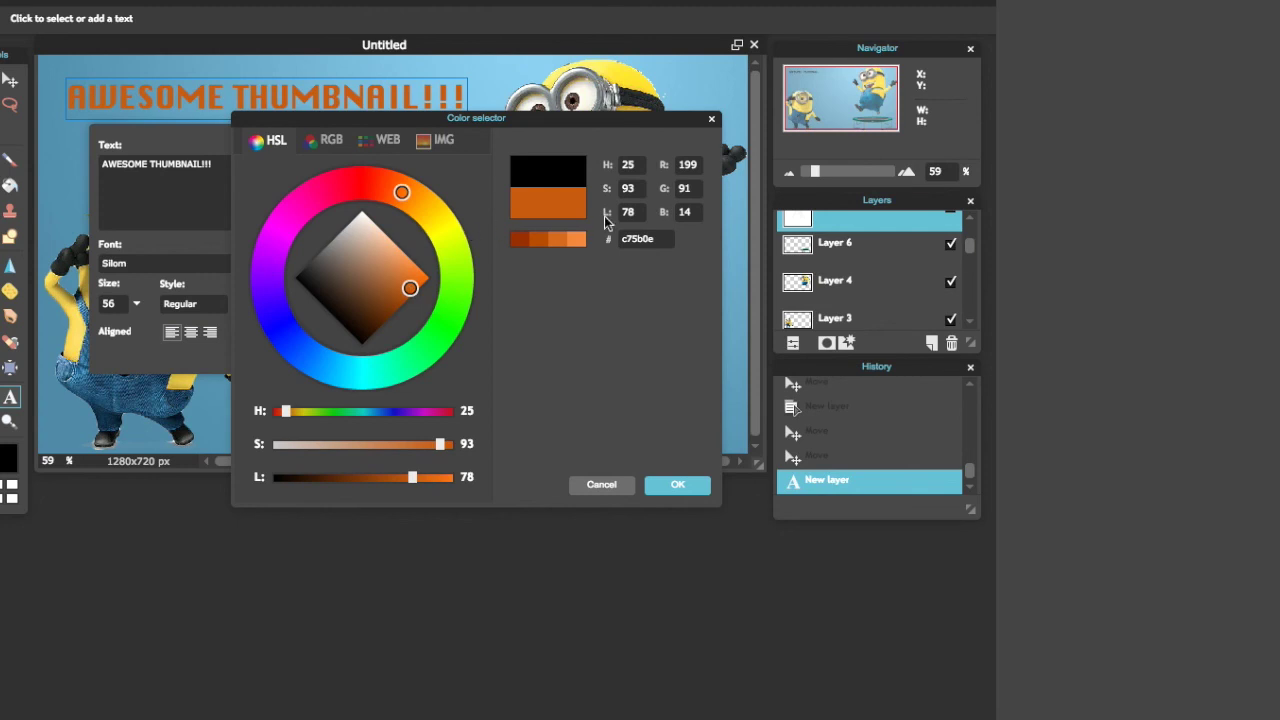
click(678, 485)
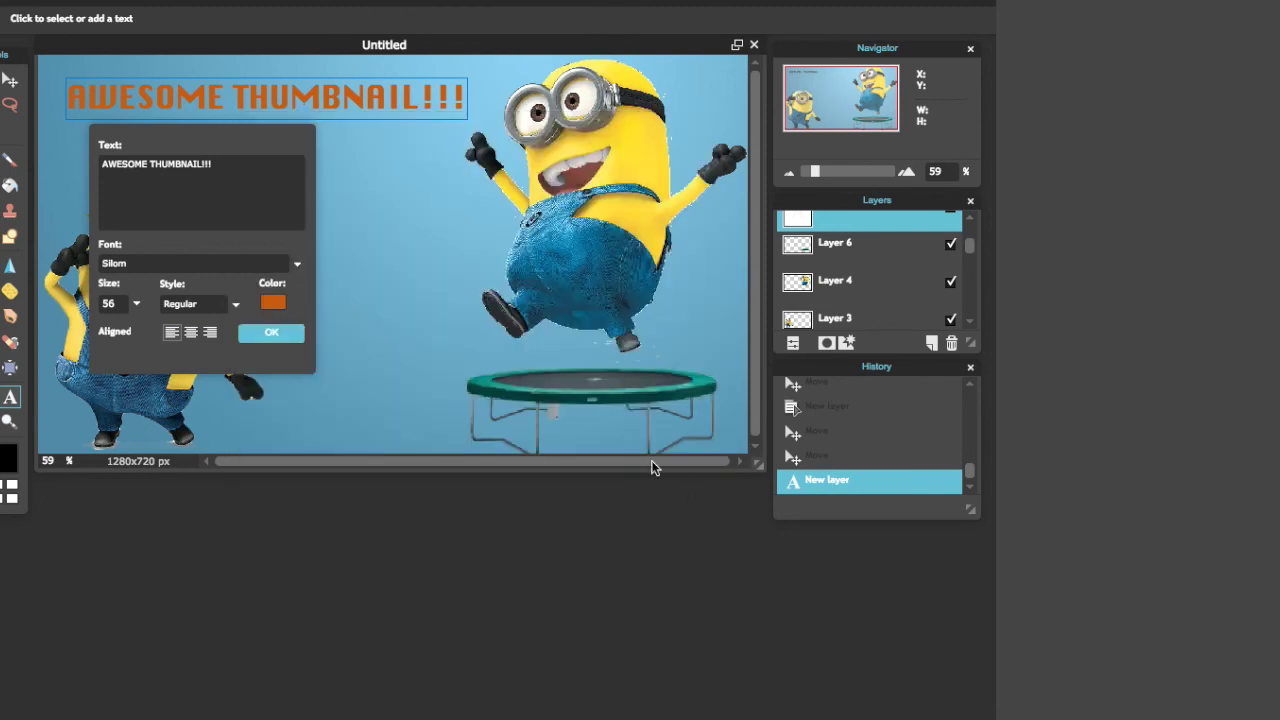
- Resize the Silom title to 61, shift it left toward the top-left corner, and commit it
drag(245, 95, 235, 105)
click(135, 305)
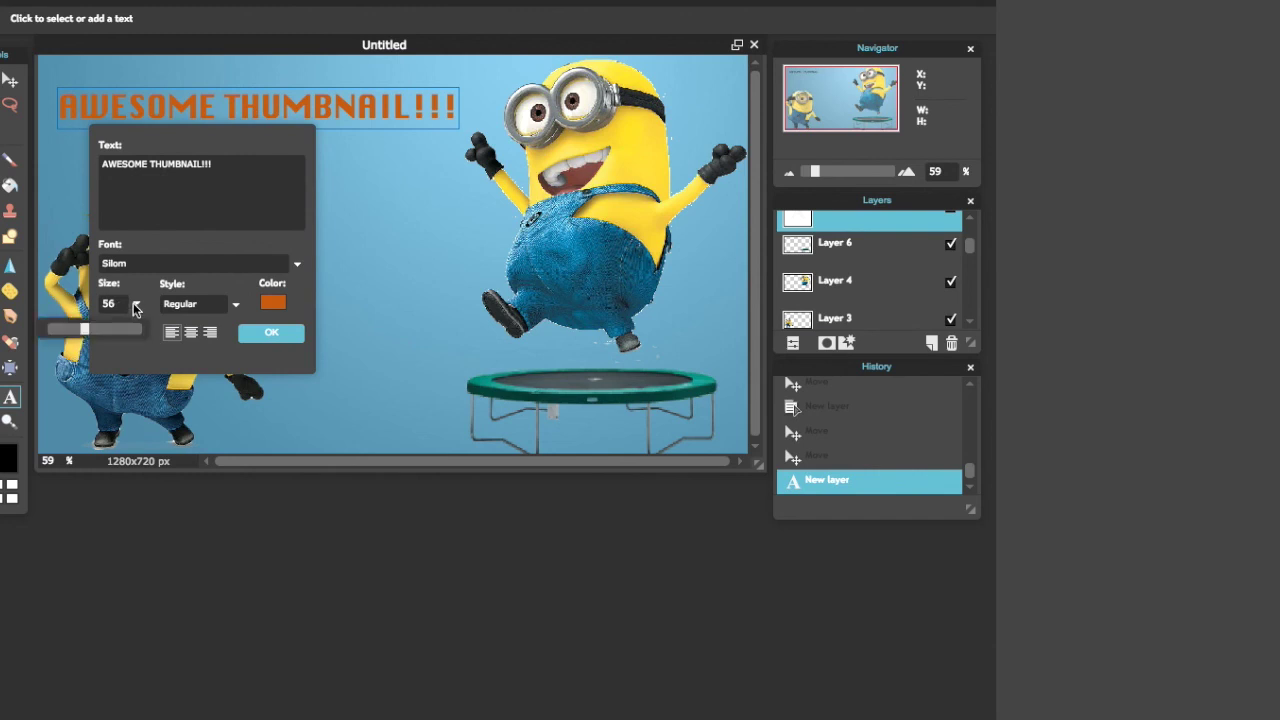
click(88, 330)
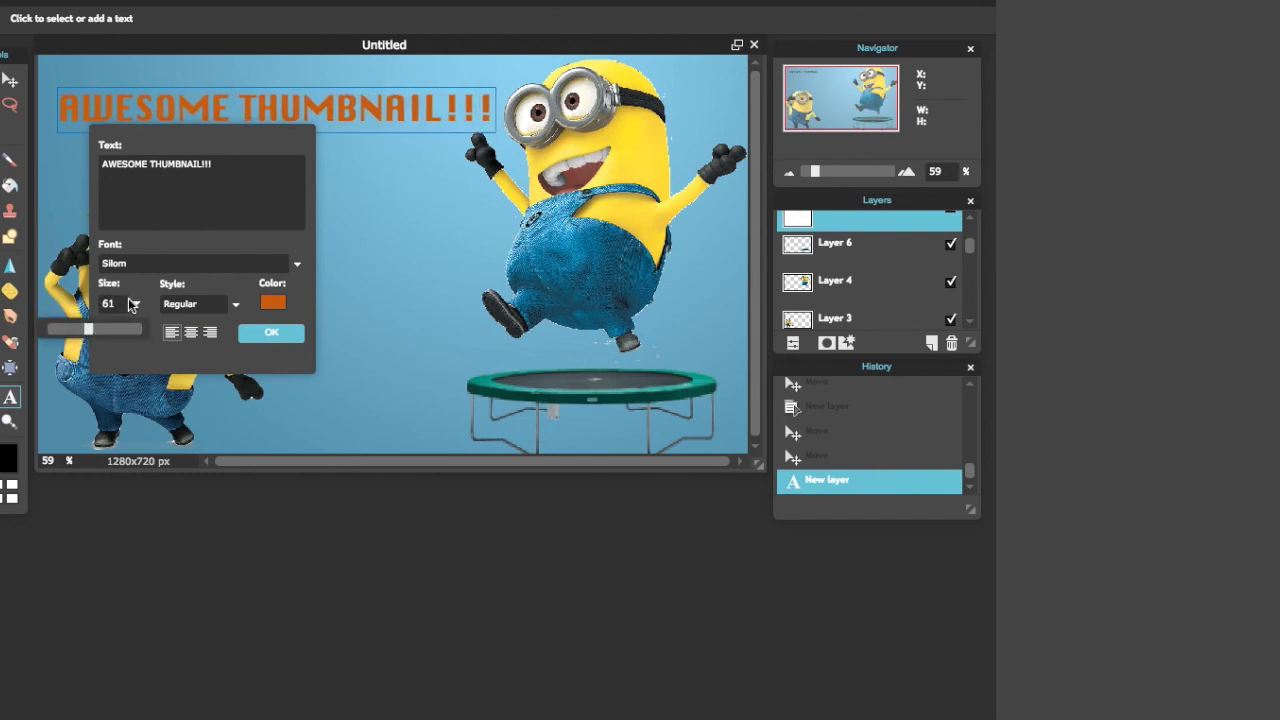
click(224, 124)
drag(224, 124, 207, 118)
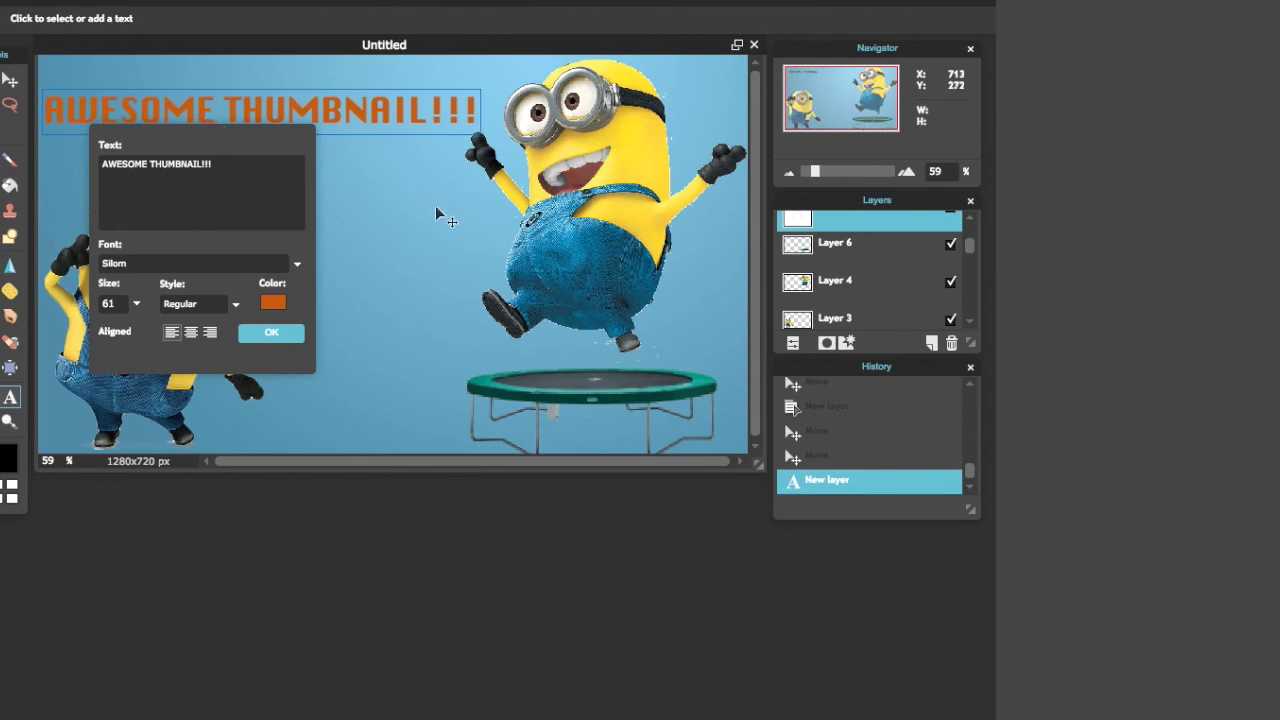
click(271, 333)
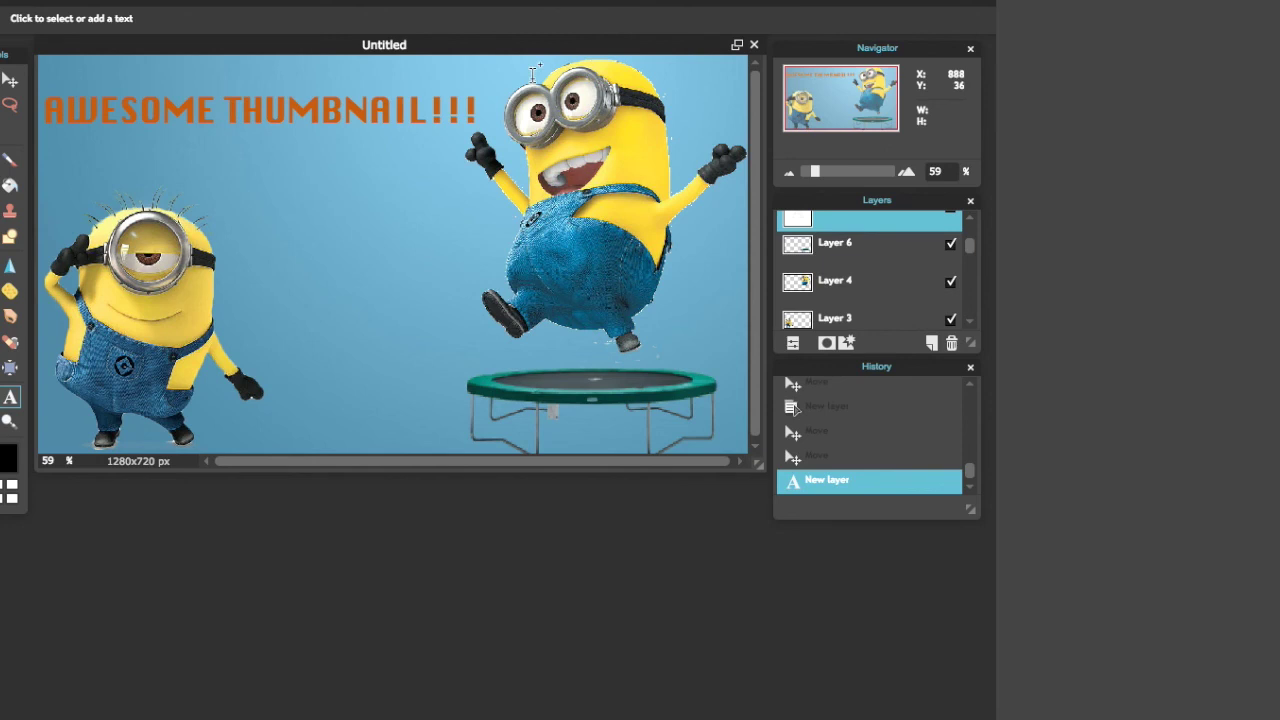